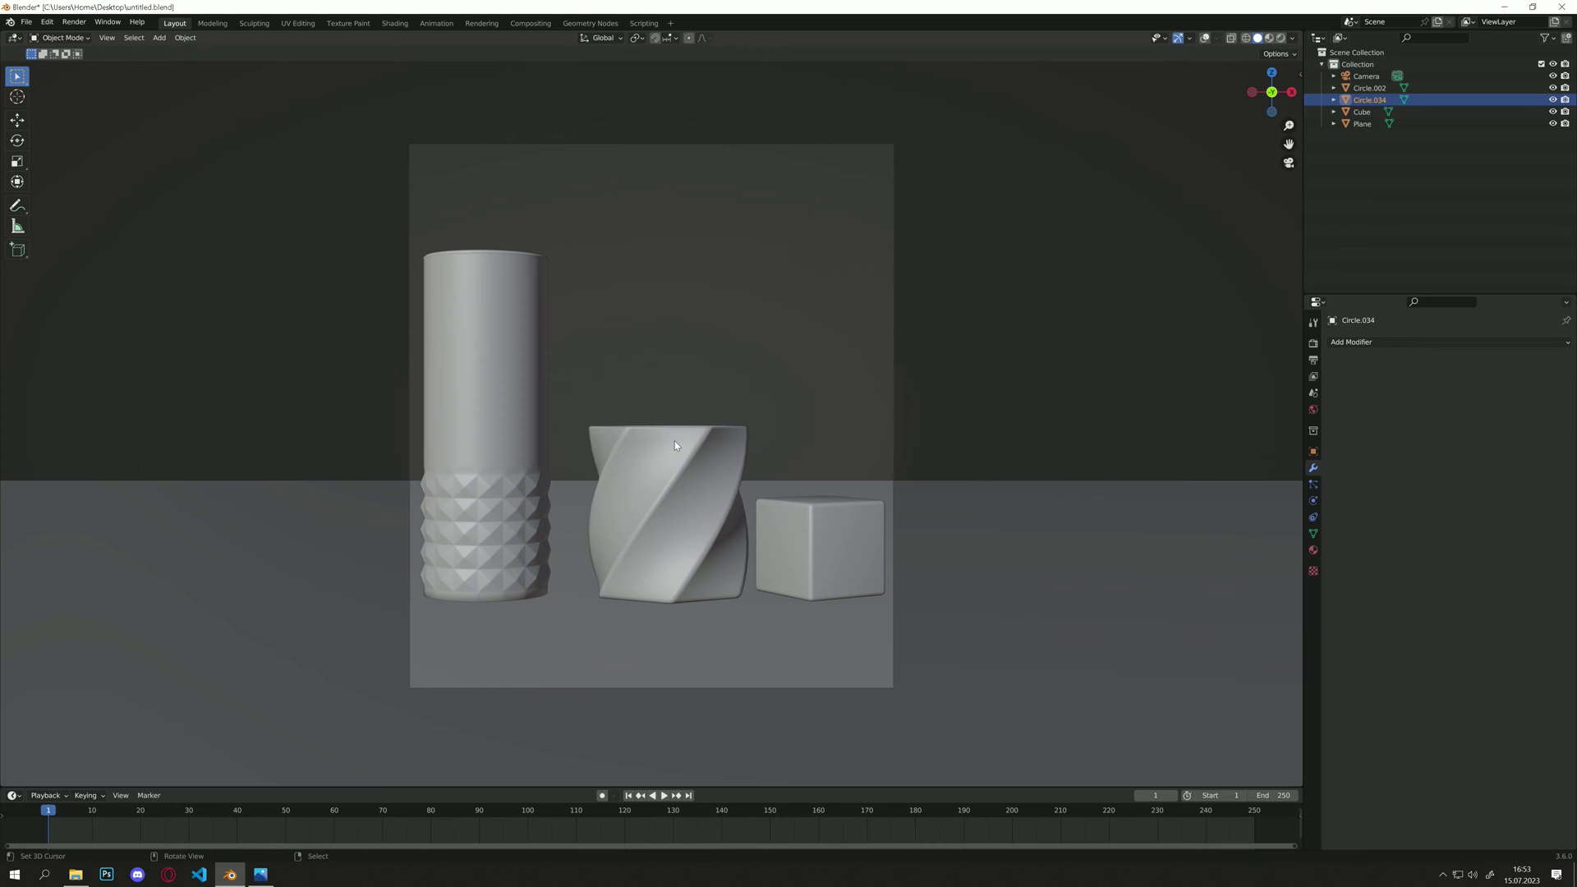
# Show the camera view of the glass objects with rendered viewport shading
pyautogui.click(1281, 38)
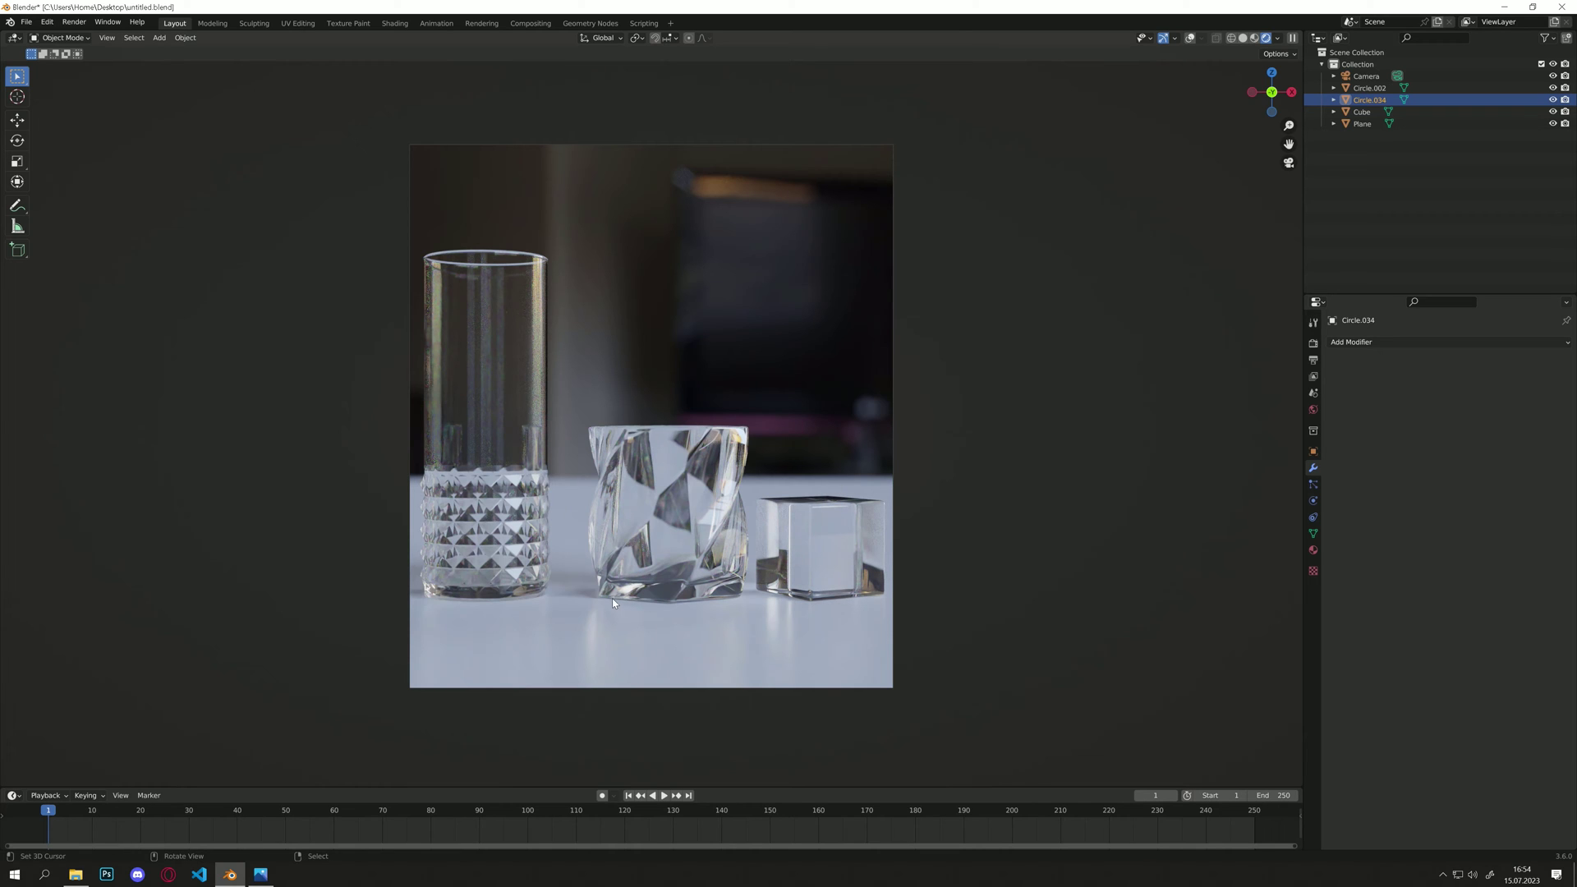
# Switch to the image viewer and compare the renders unweighted.png and weighted.png by alternating between them
pyautogui.click(261, 874)
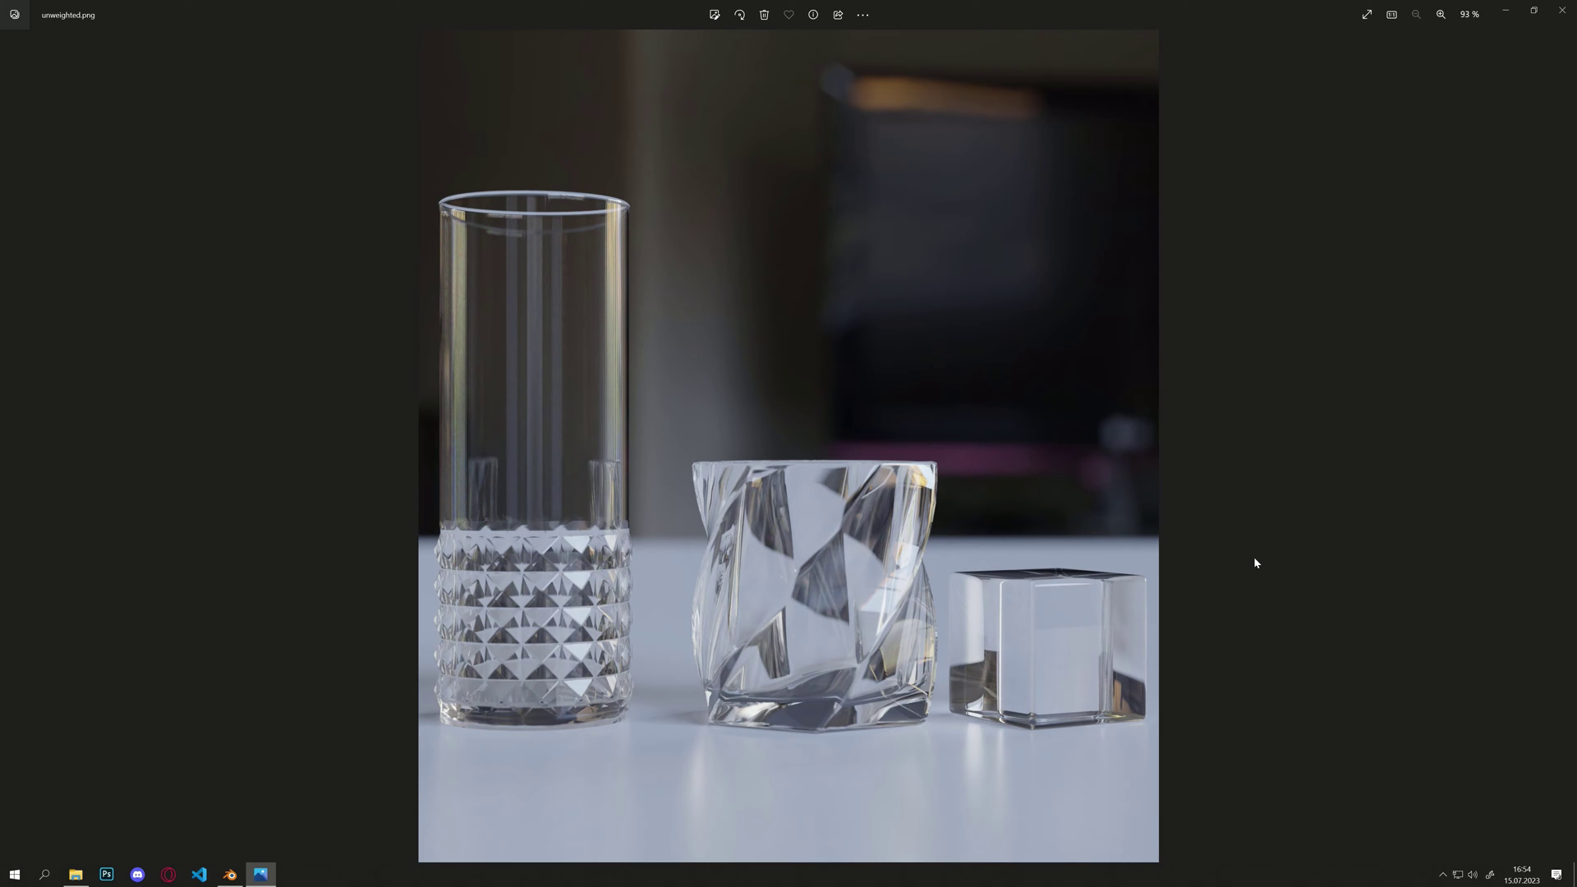
pyautogui.press('Right')
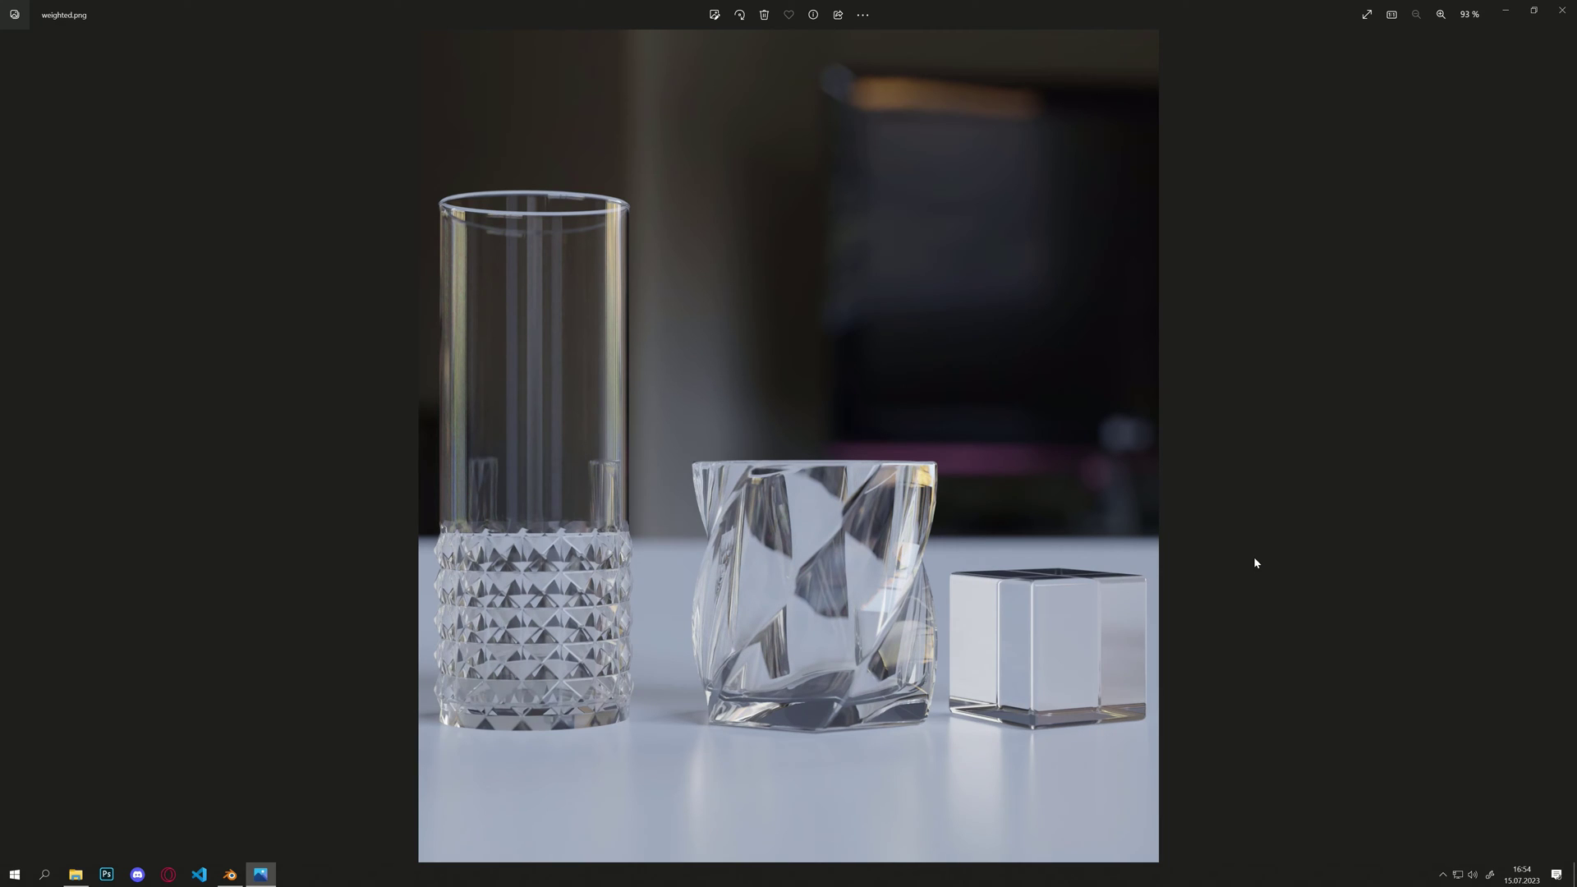
pyautogui.press('Left')
pyautogui.press('Right')
pyautogui.press('Left')
pyautogui.press('Right')
pyautogui.press('Left')
pyautogui.press('Right')
pyautogui.press('Left')
pyautogui.press('Right')
pyautogui.press('Left')
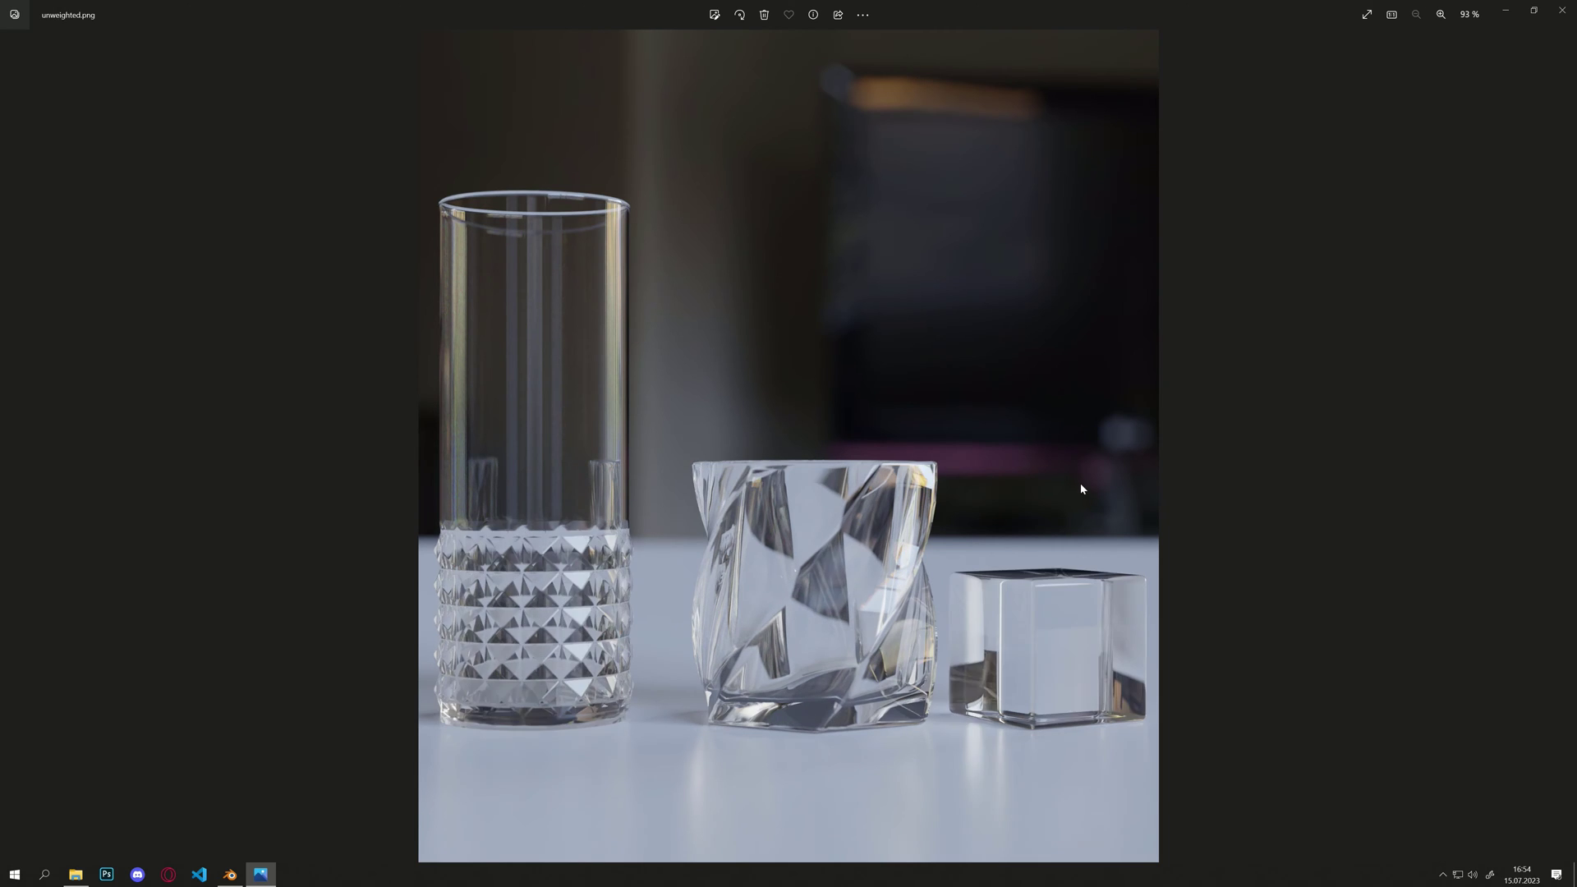
pyautogui.press('Right')
pyautogui.press('Left')
pyautogui.press('Right')
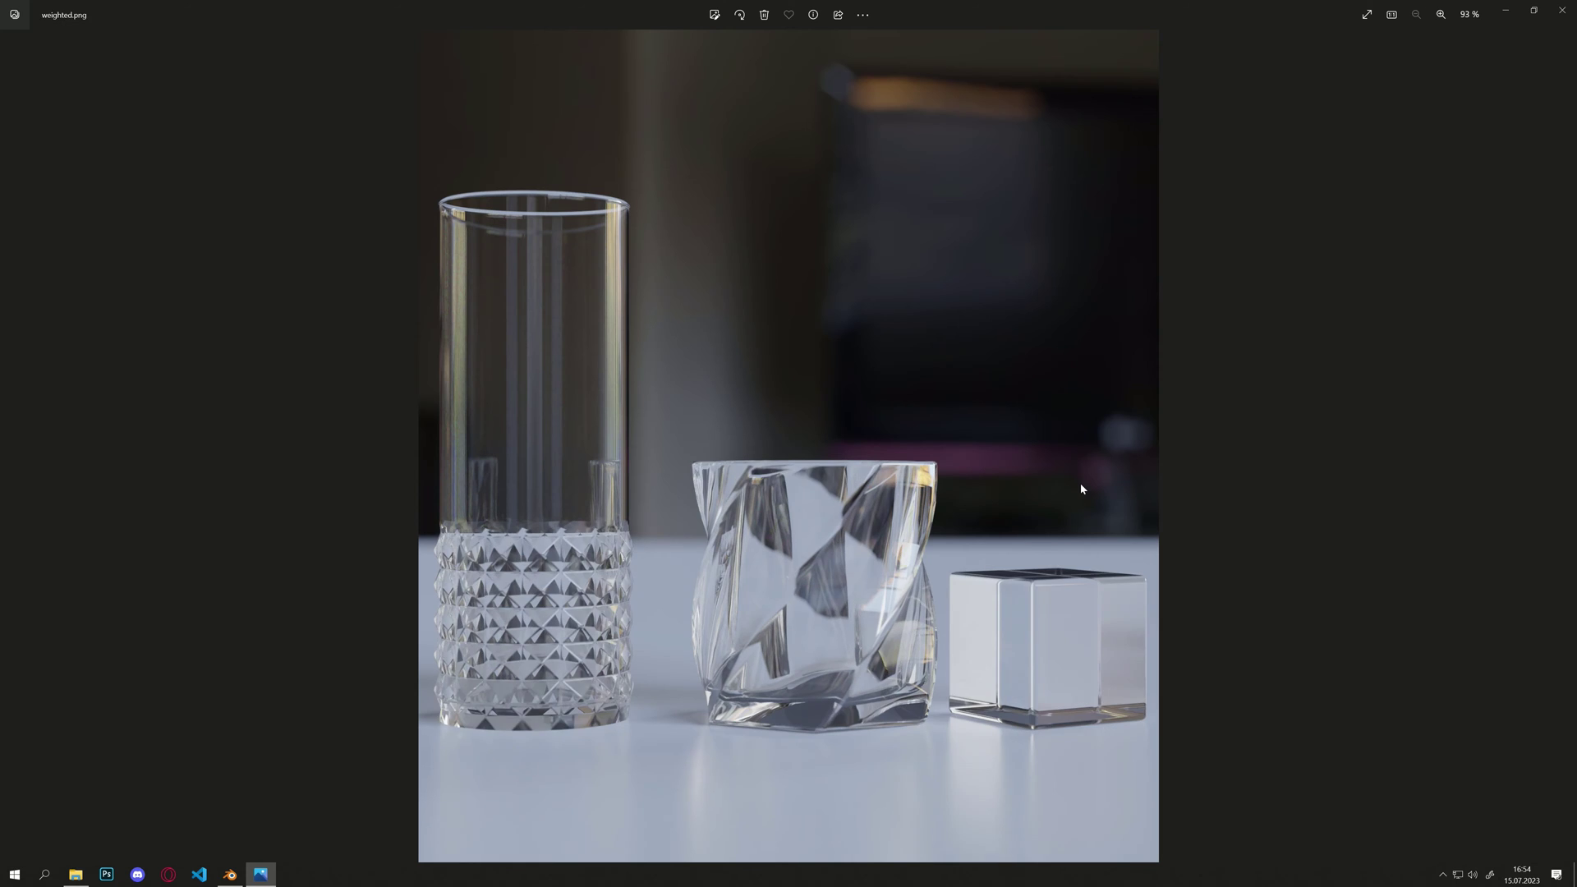
pyautogui.press('Left')
pyautogui.press('Right')
pyautogui.press('Left')
pyautogui.press('Right')
pyautogui.press('Left')
pyautogui.press('Right')
pyautogui.press('Left')
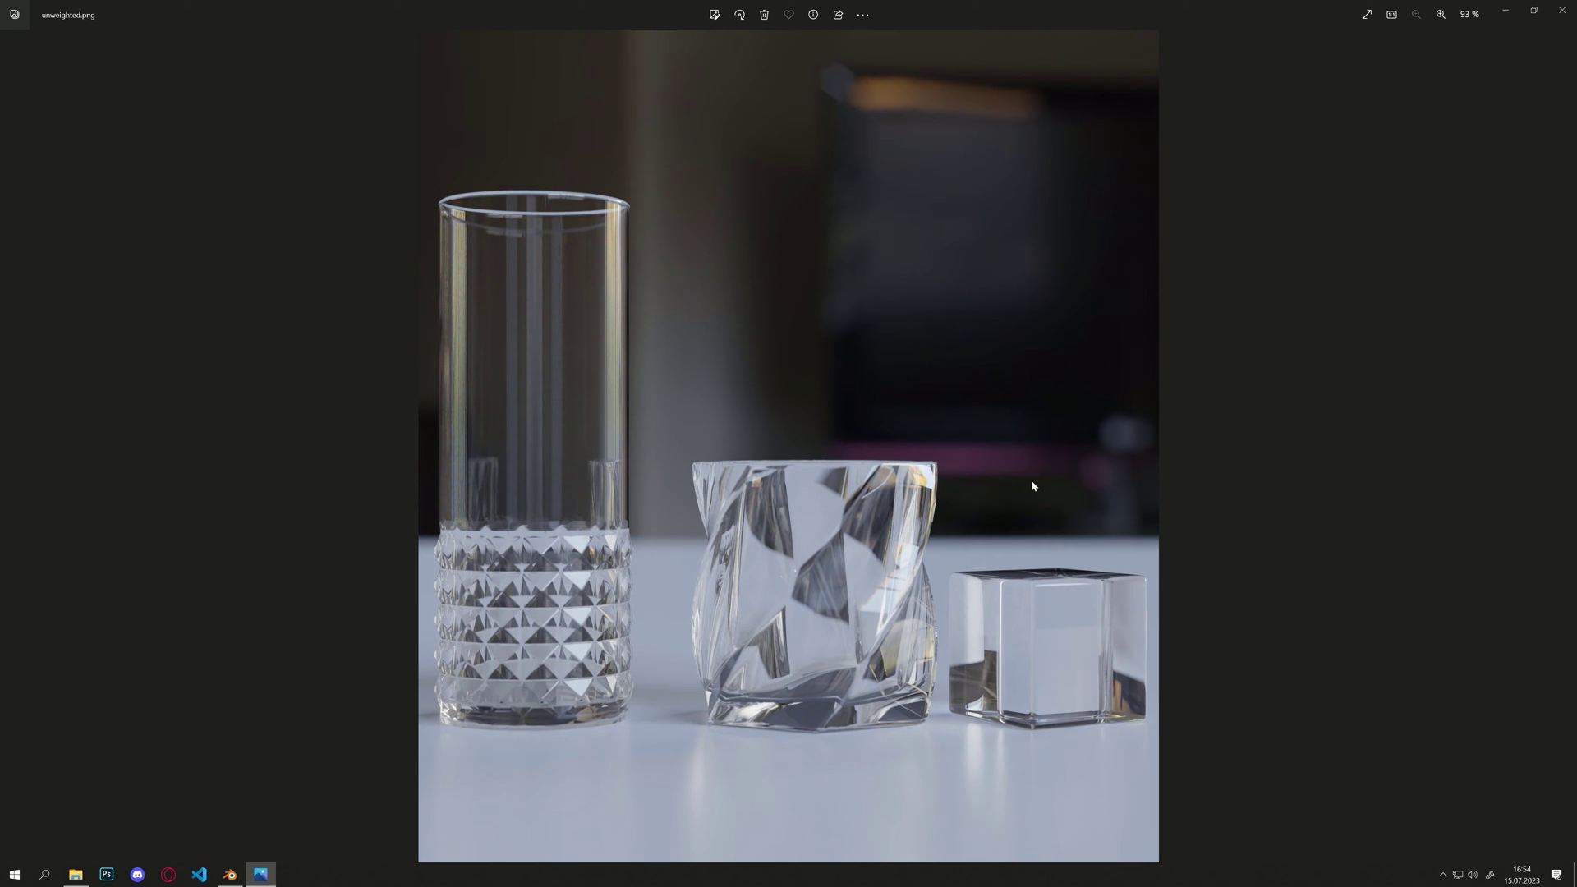
# Examine the reflections and refractions of the twisted glass up close in unweighted.png and weighted.png
pyautogui.scroll(2, 895, 489)
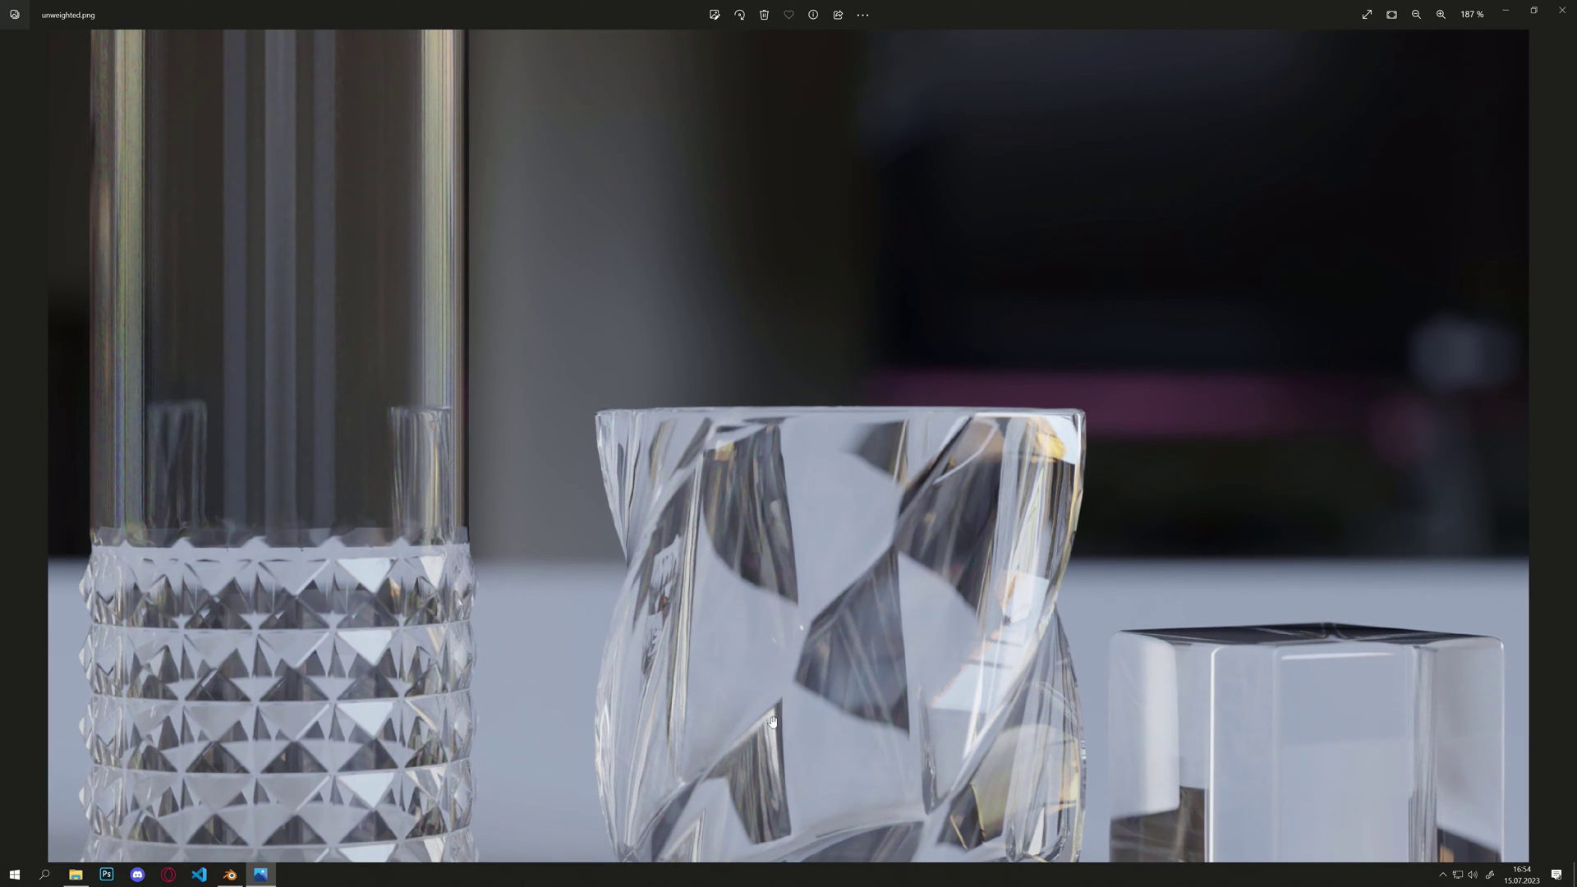
pyautogui.scroll(-2, 787, 690)
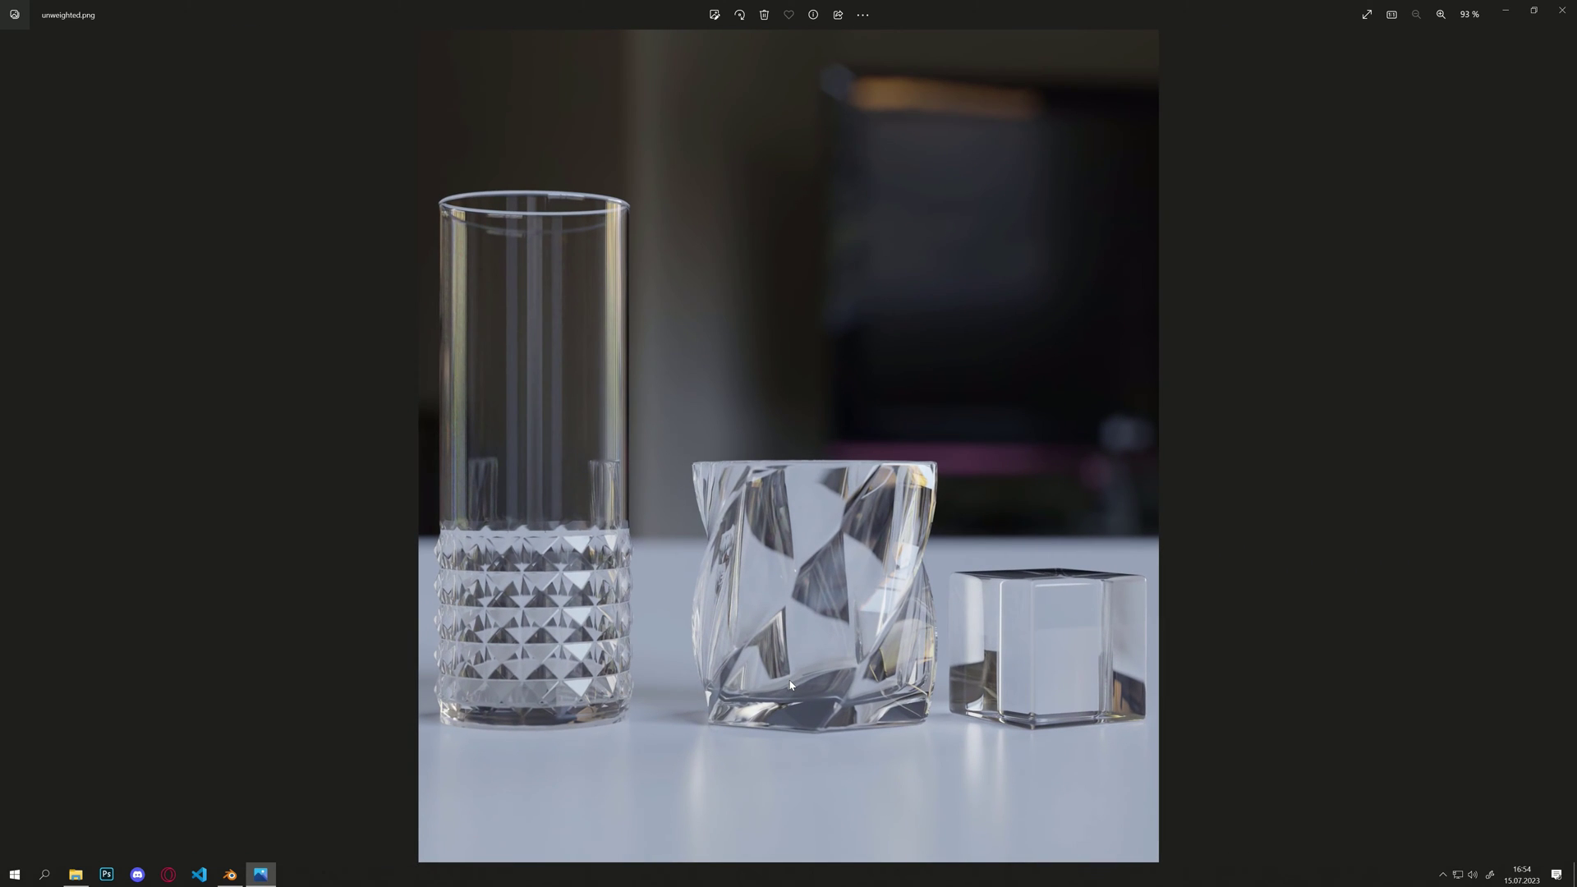
pyautogui.rightClick(790, 684)
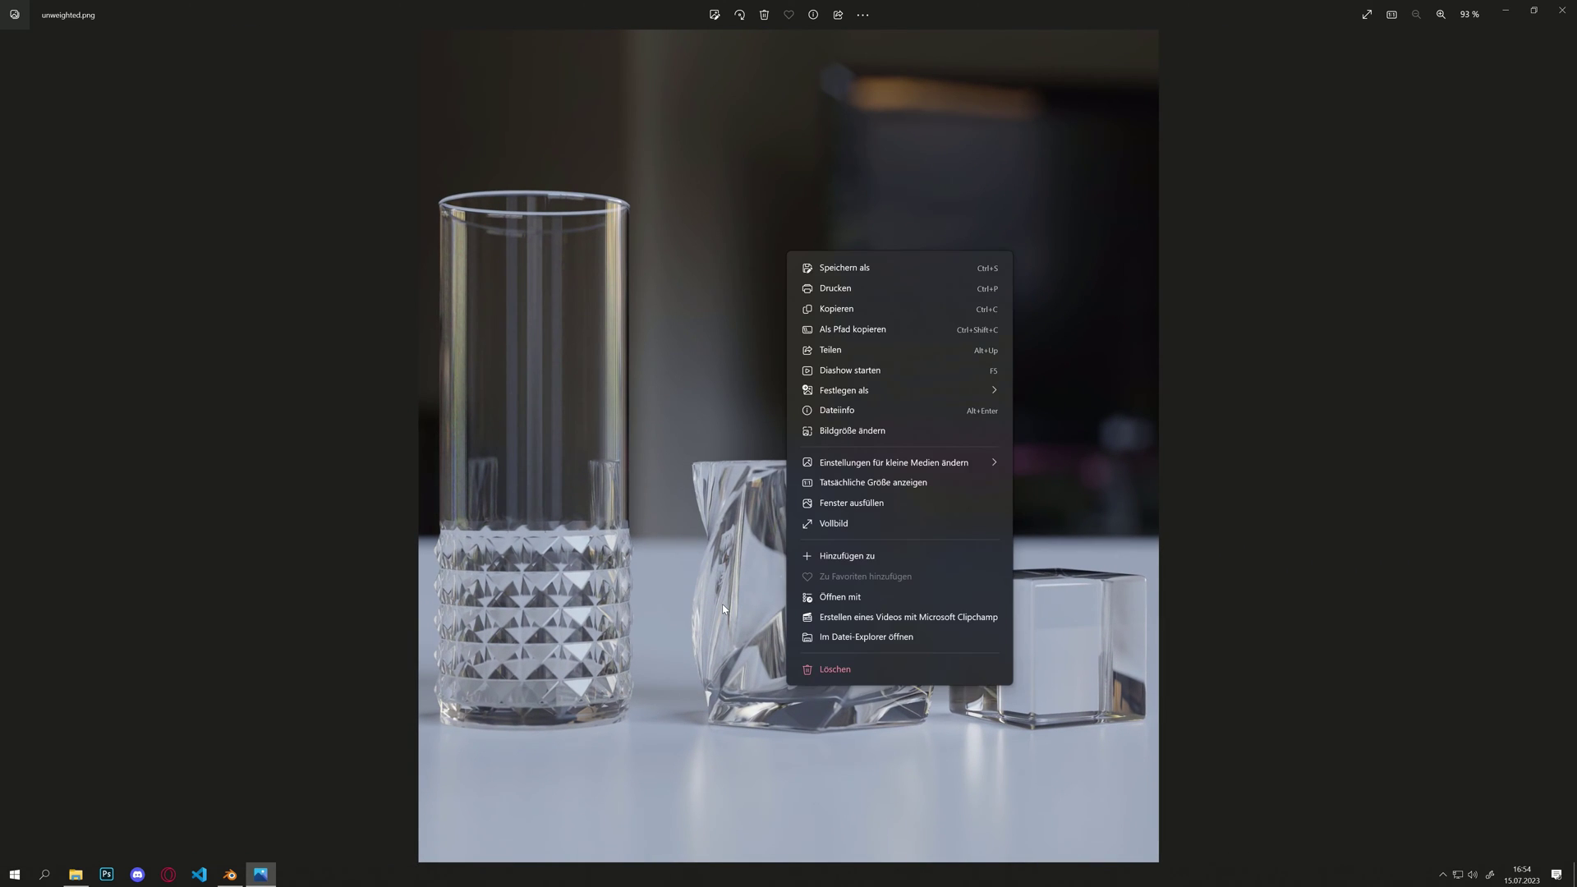
pyautogui.click(724, 608)
pyautogui.press('Right')
pyautogui.press('Left')
pyautogui.press('Right')
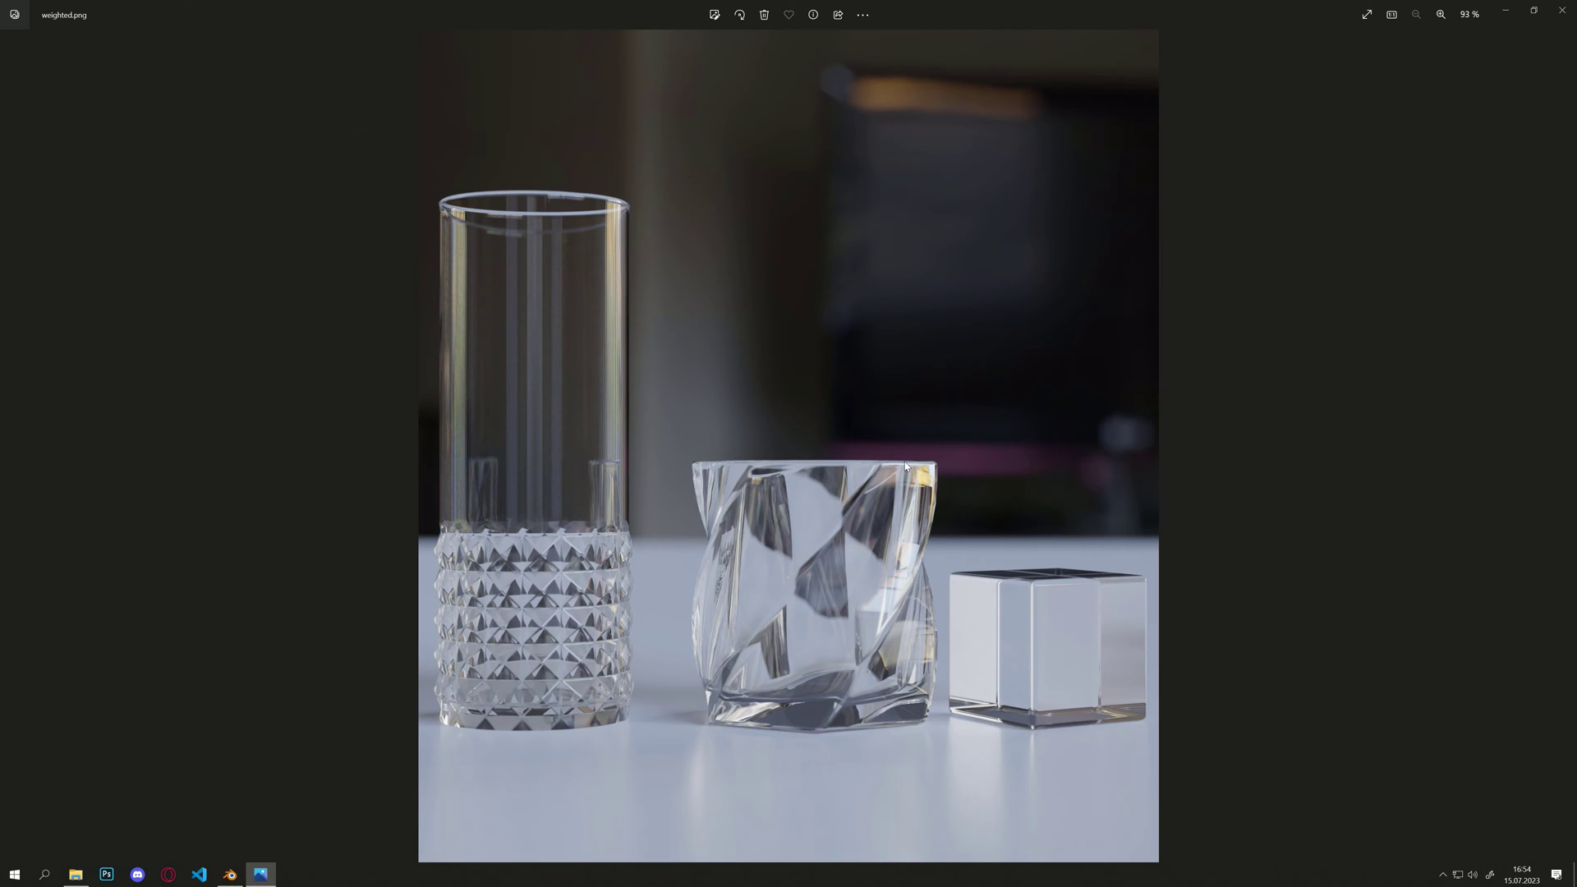
pyautogui.scroll(2, 906, 466)
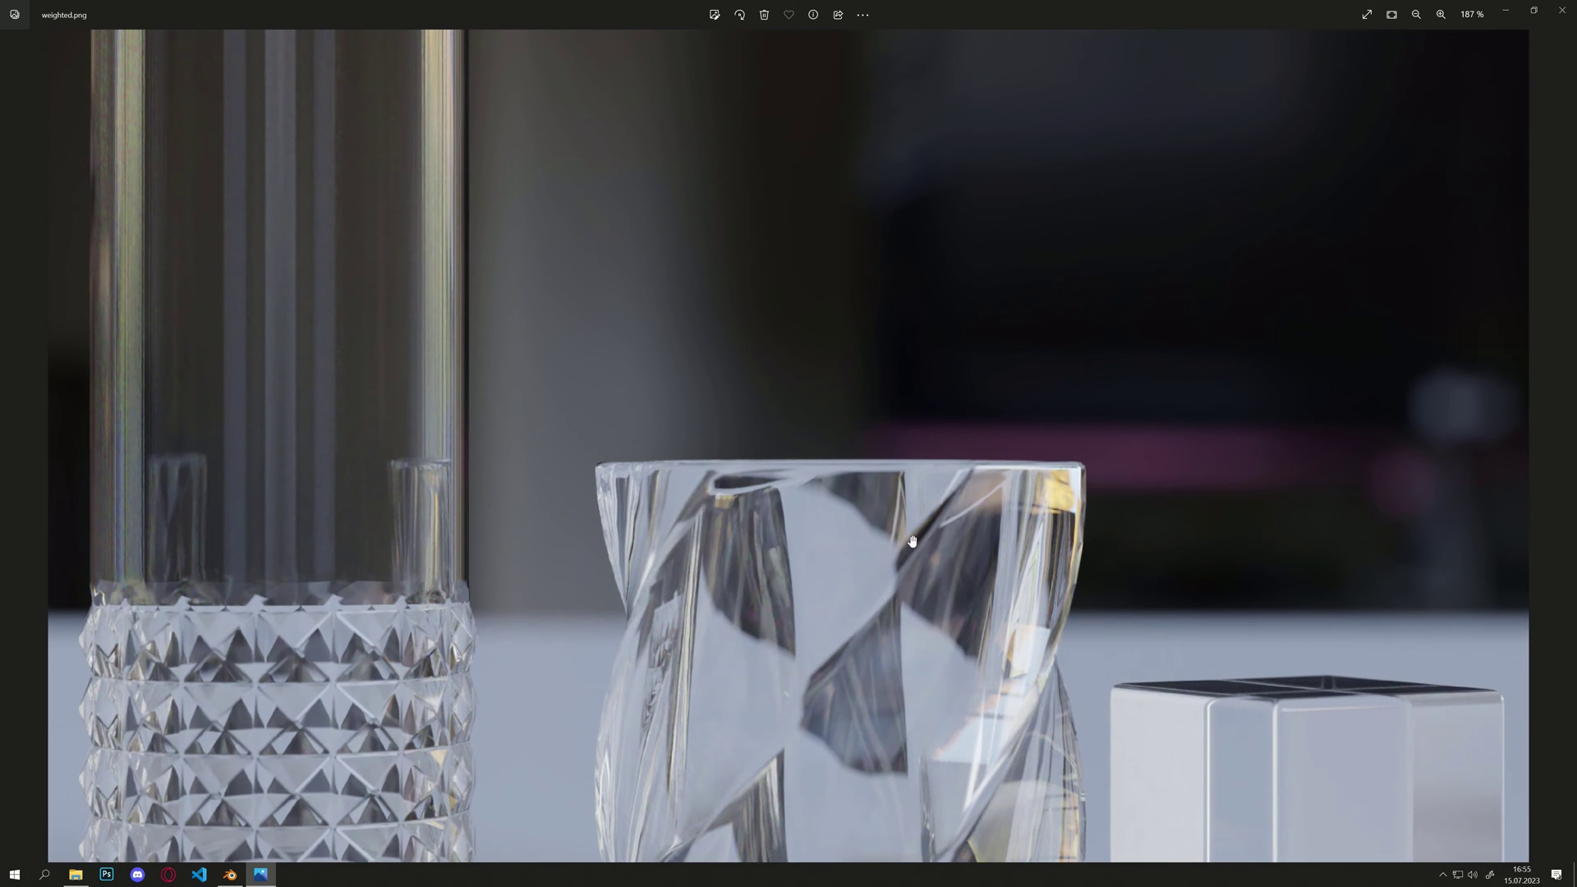
pyautogui.scroll(-2, 897, 543)
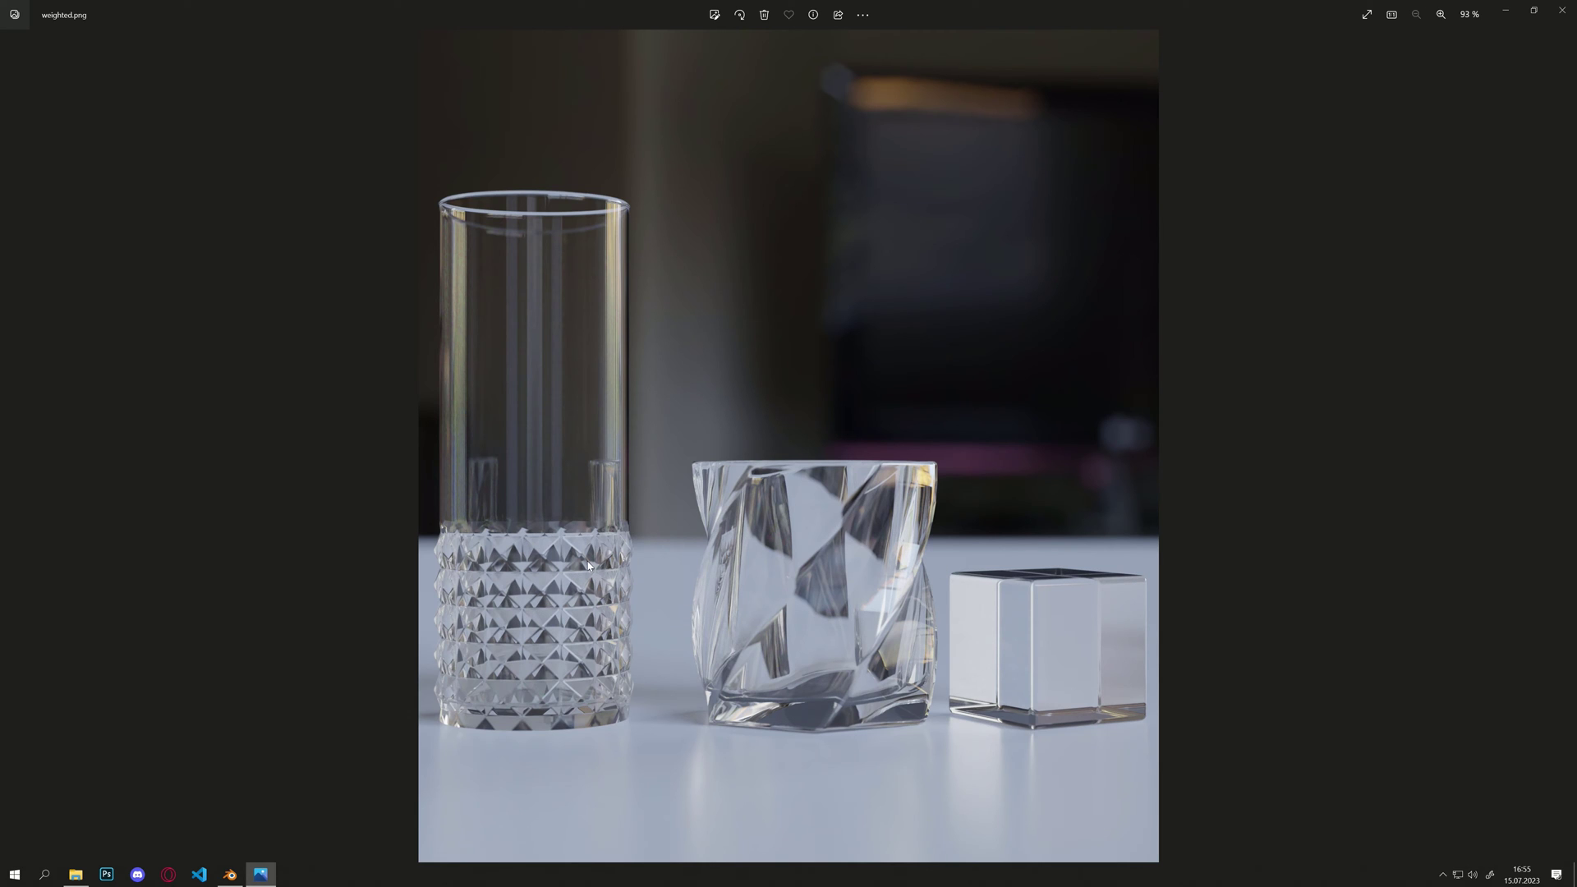
# Compare the faceted lower part of the tall glass between the weighted and unweighted renders
pyautogui.press('Left')
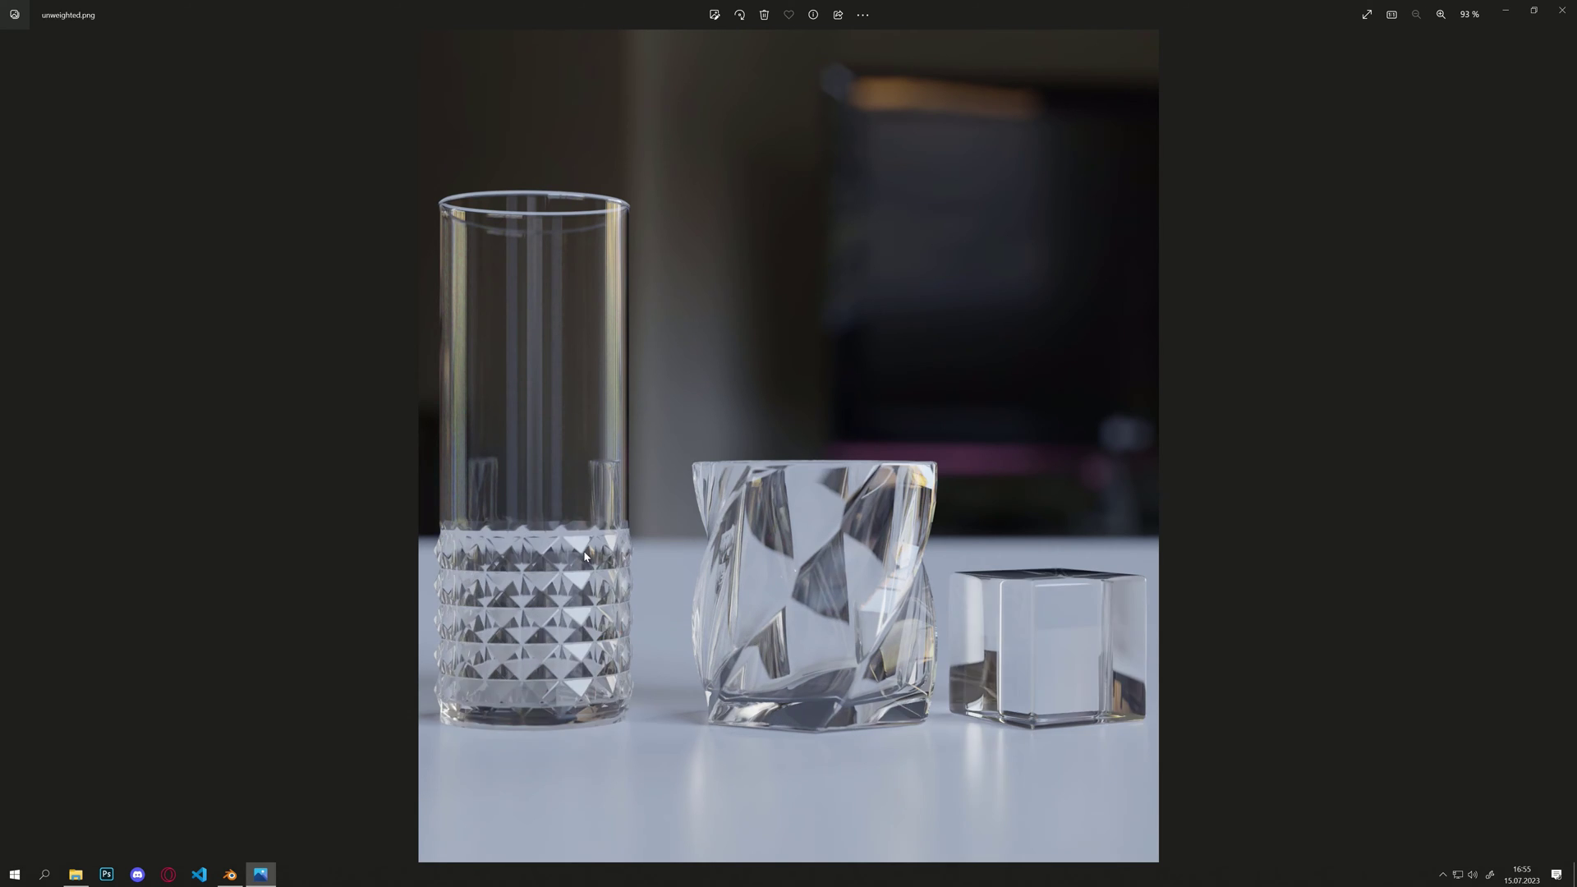
pyautogui.press('Right')
pyautogui.press('Left')
pyautogui.press('Right')
pyautogui.press('Left')
pyautogui.press('Right')
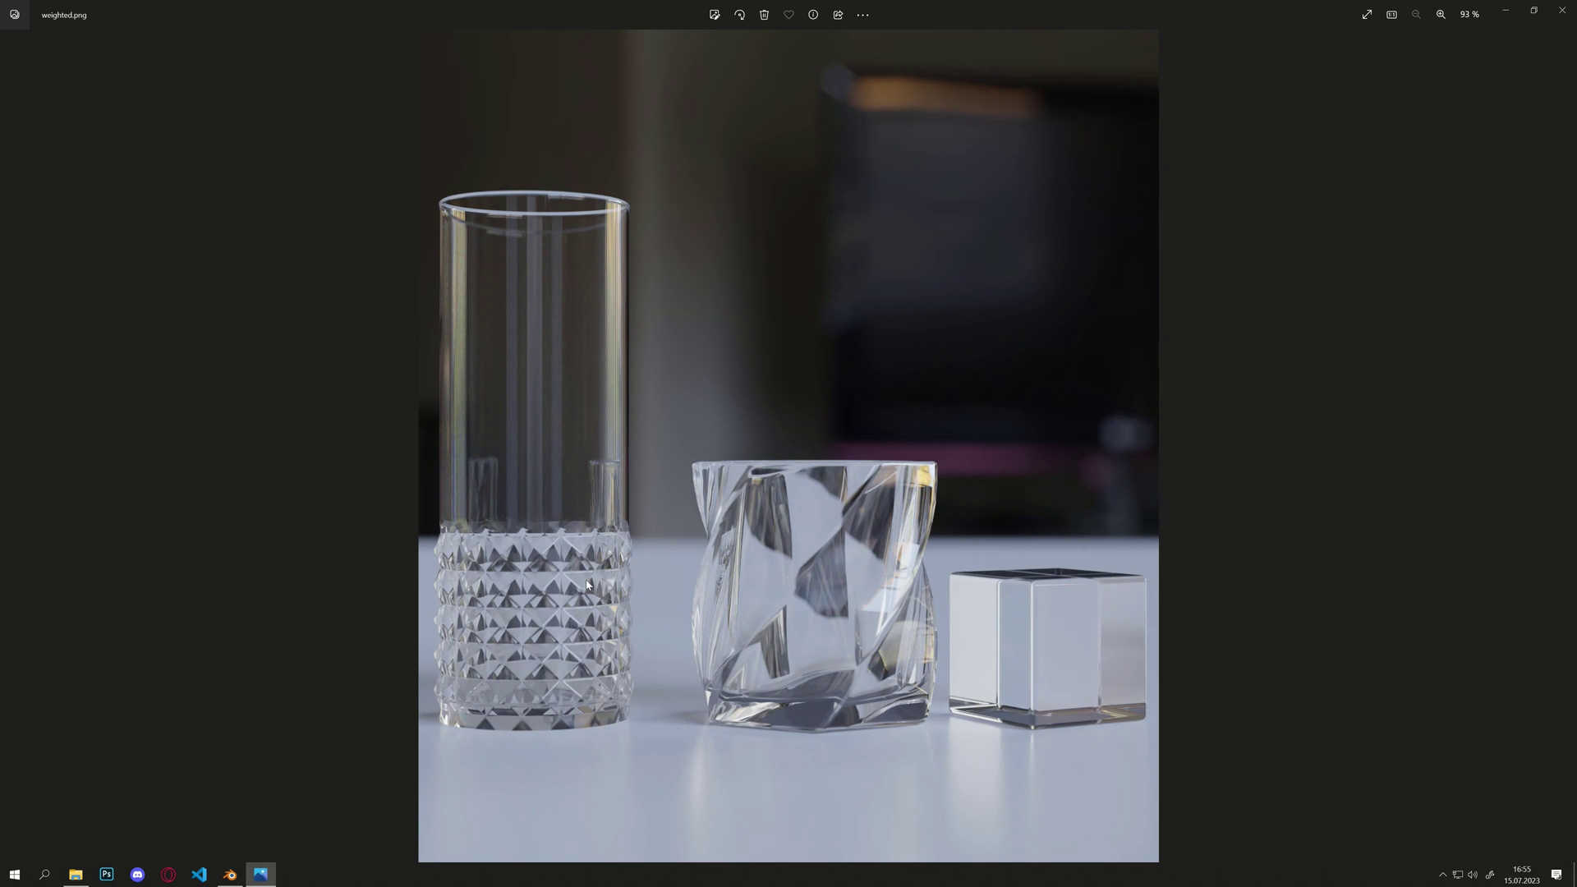
pyautogui.press('Left')
pyautogui.press('Right')
pyautogui.press('Left')
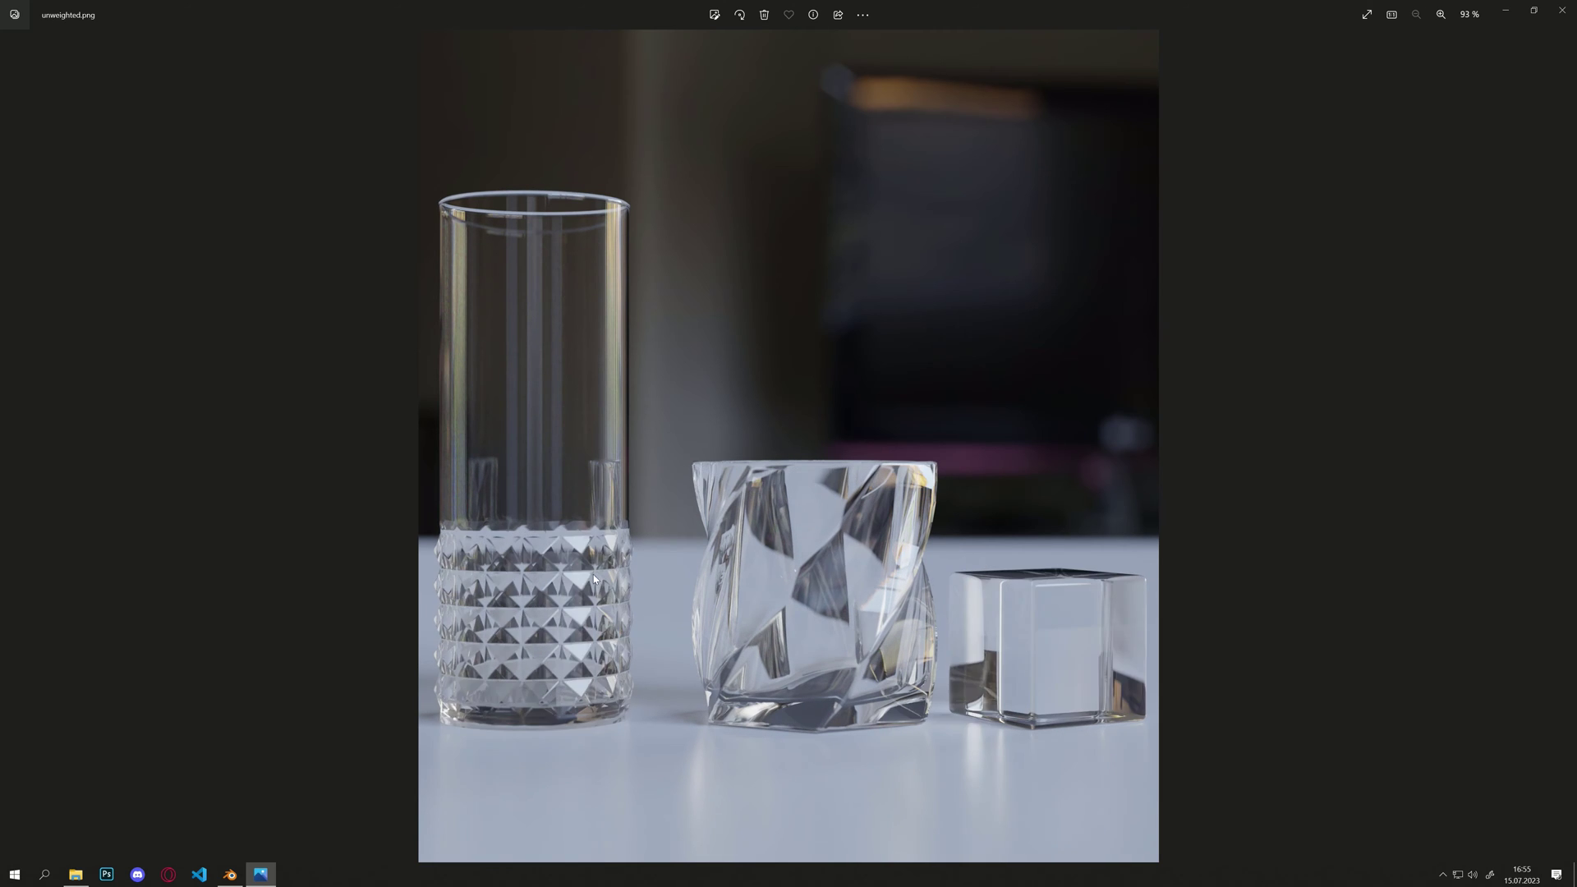
pyautogui.press('Right')
pyautogui.press('Left')
pyautogui.press('Right')
pyautogui.press('Left')
pyautogui.press('Right')
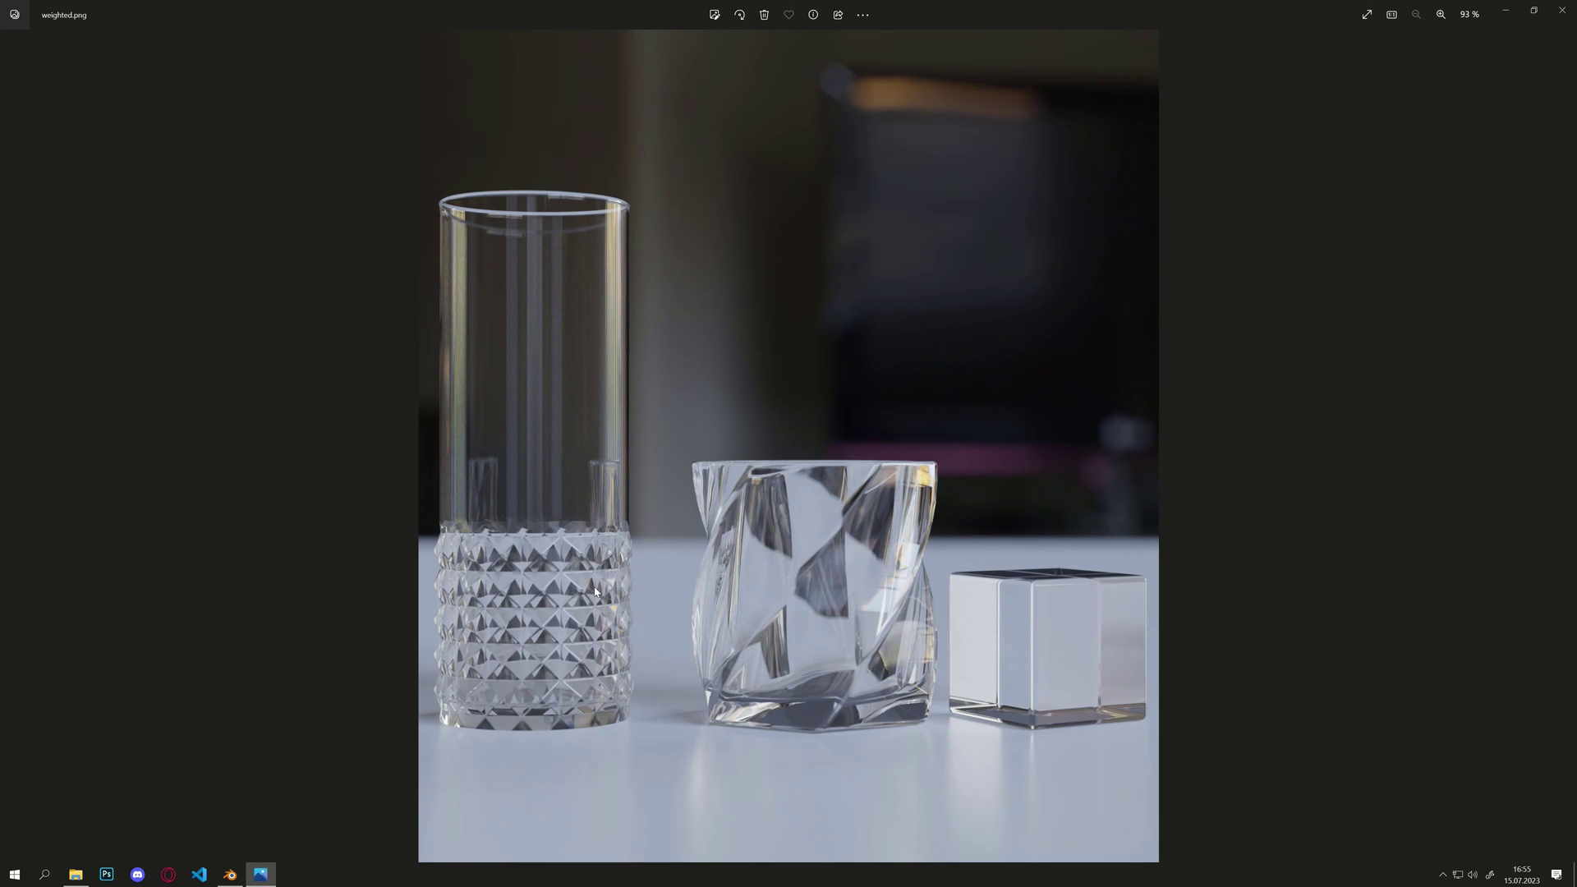
pyautogui.press('Left')
pyautogui.press('Right')
pyautogui.press('Left')
pyautogui.press('Right')
# Switch back to Blender and turn on the viewport overlays
pyautogui.hotkey('alt', 'Tab')
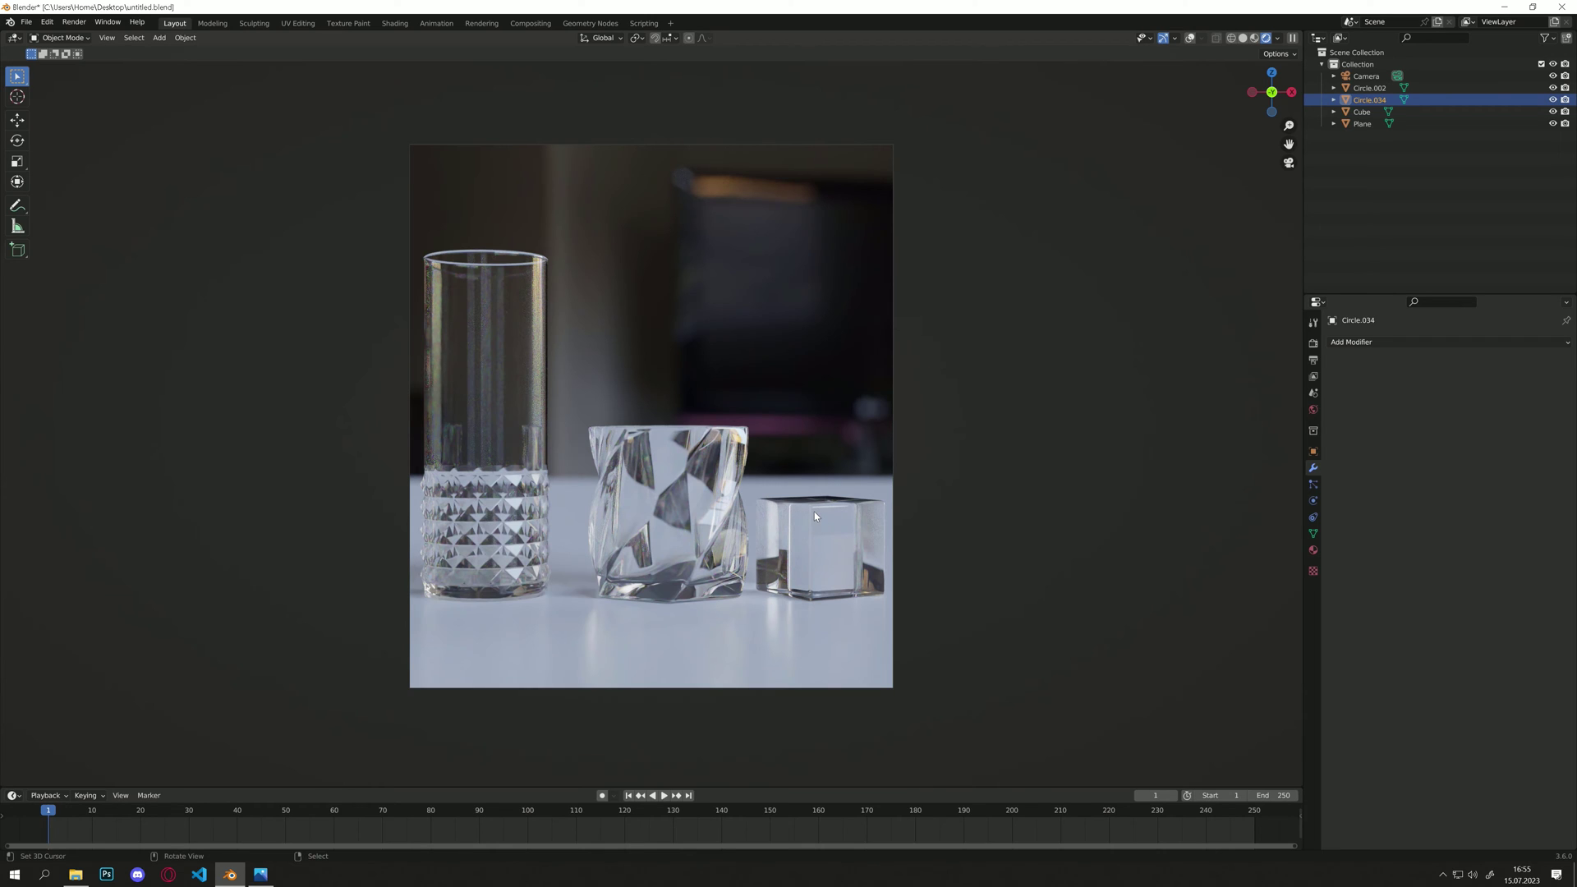
pyautogui.click(1190, 38)
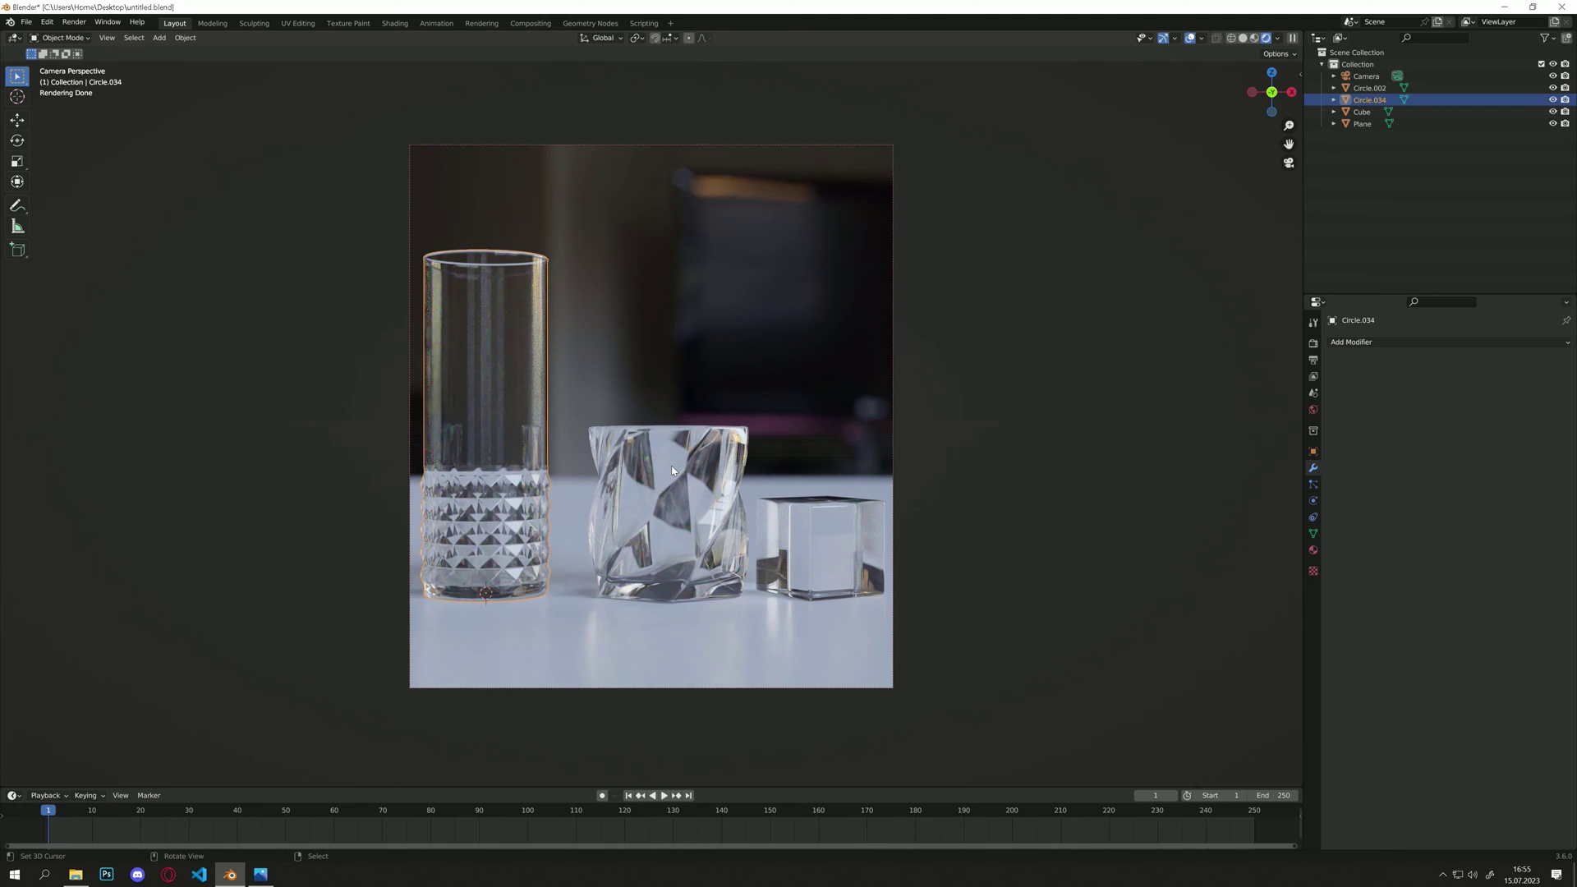
# Apply Shade Auto Smooth to the cube, the twisted glass and the tall glass together, with the tall glass as active object
pyautogui.keyDown('shift'); pyautogui.click(782, 516); pyautogui.keyUp('shift')
pyautogui.keyDown('shift'); pyautogui.click(668, 501); pyautogui.keyUp('shift')
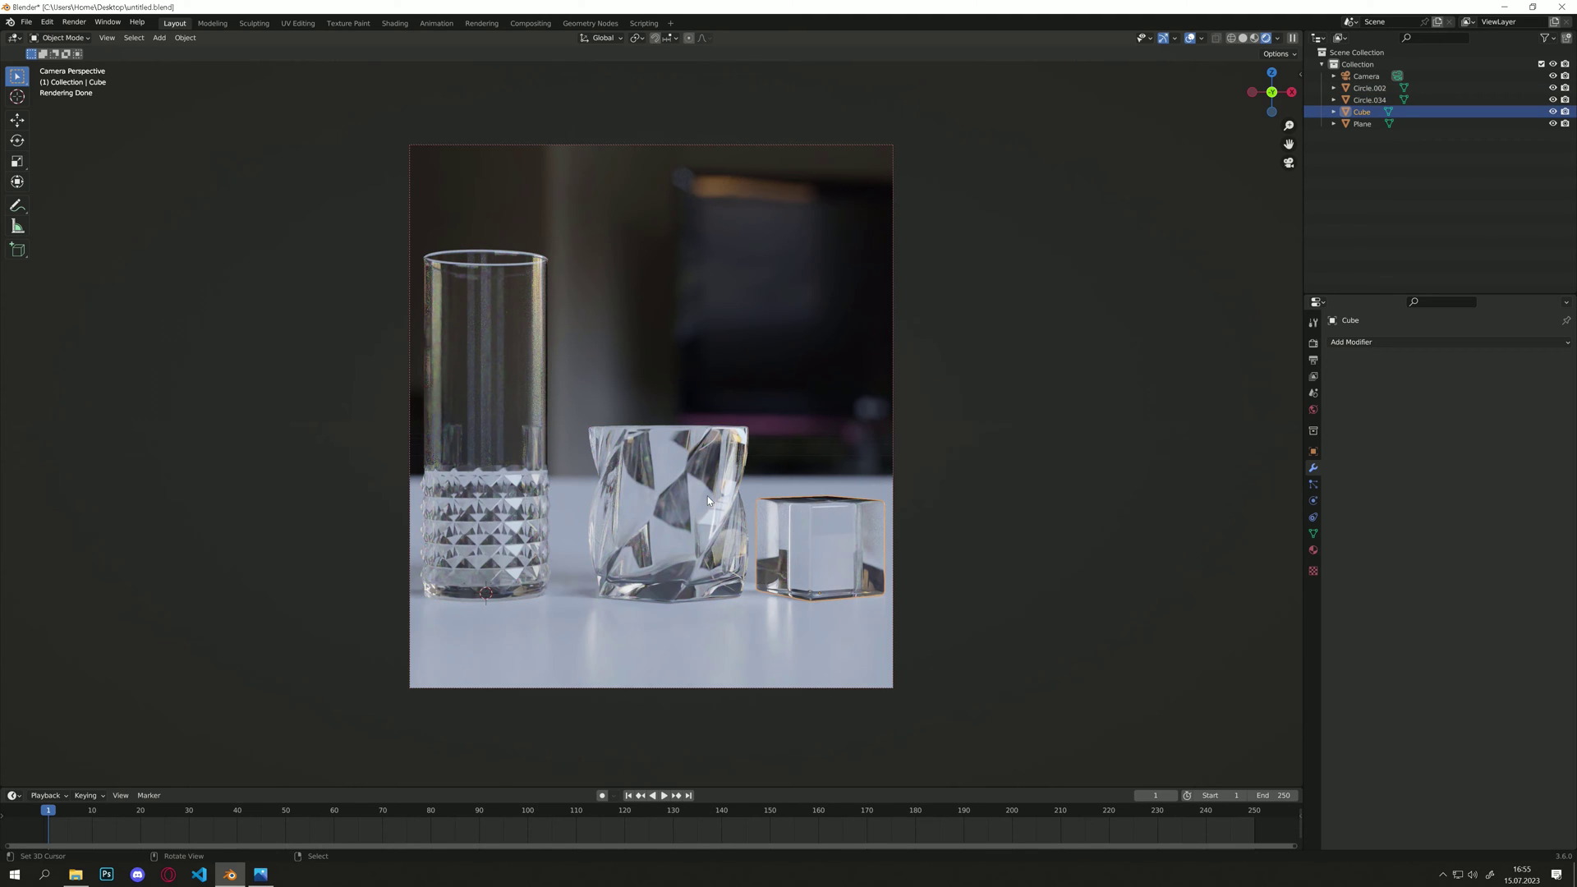
pyautogui.keyDown('shift'); pyautogui.click(813, 534); pyautogui.keyUp('shift')
pyautogui.keyDown('shift'); pyautogui.click(515, 429); pyautogui.keyUp('shift')
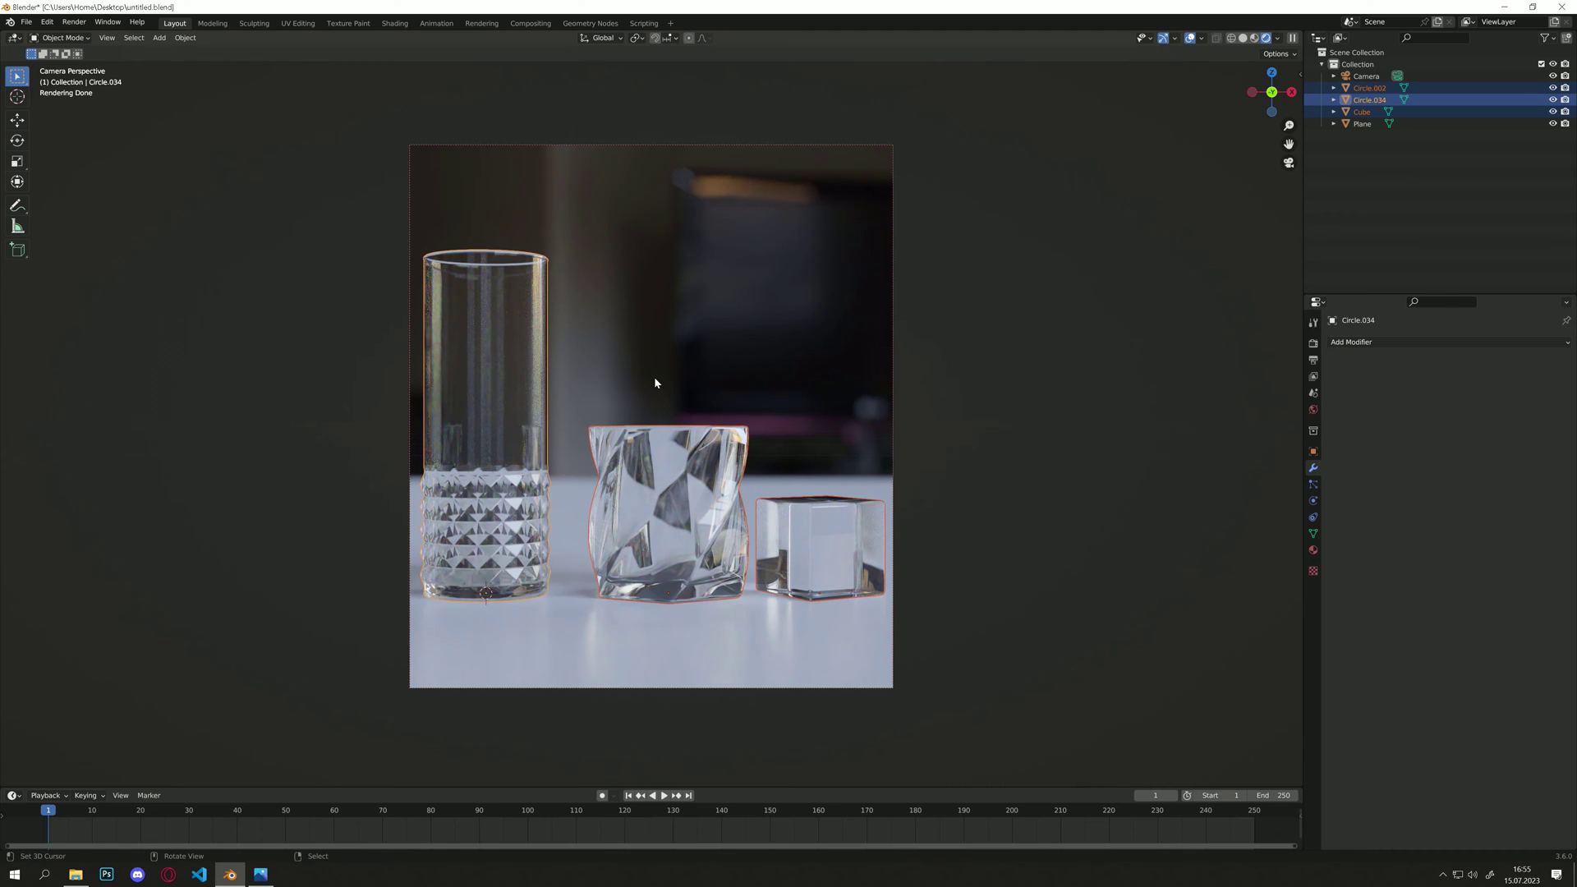
pyautogui.rightClick(655, 383)
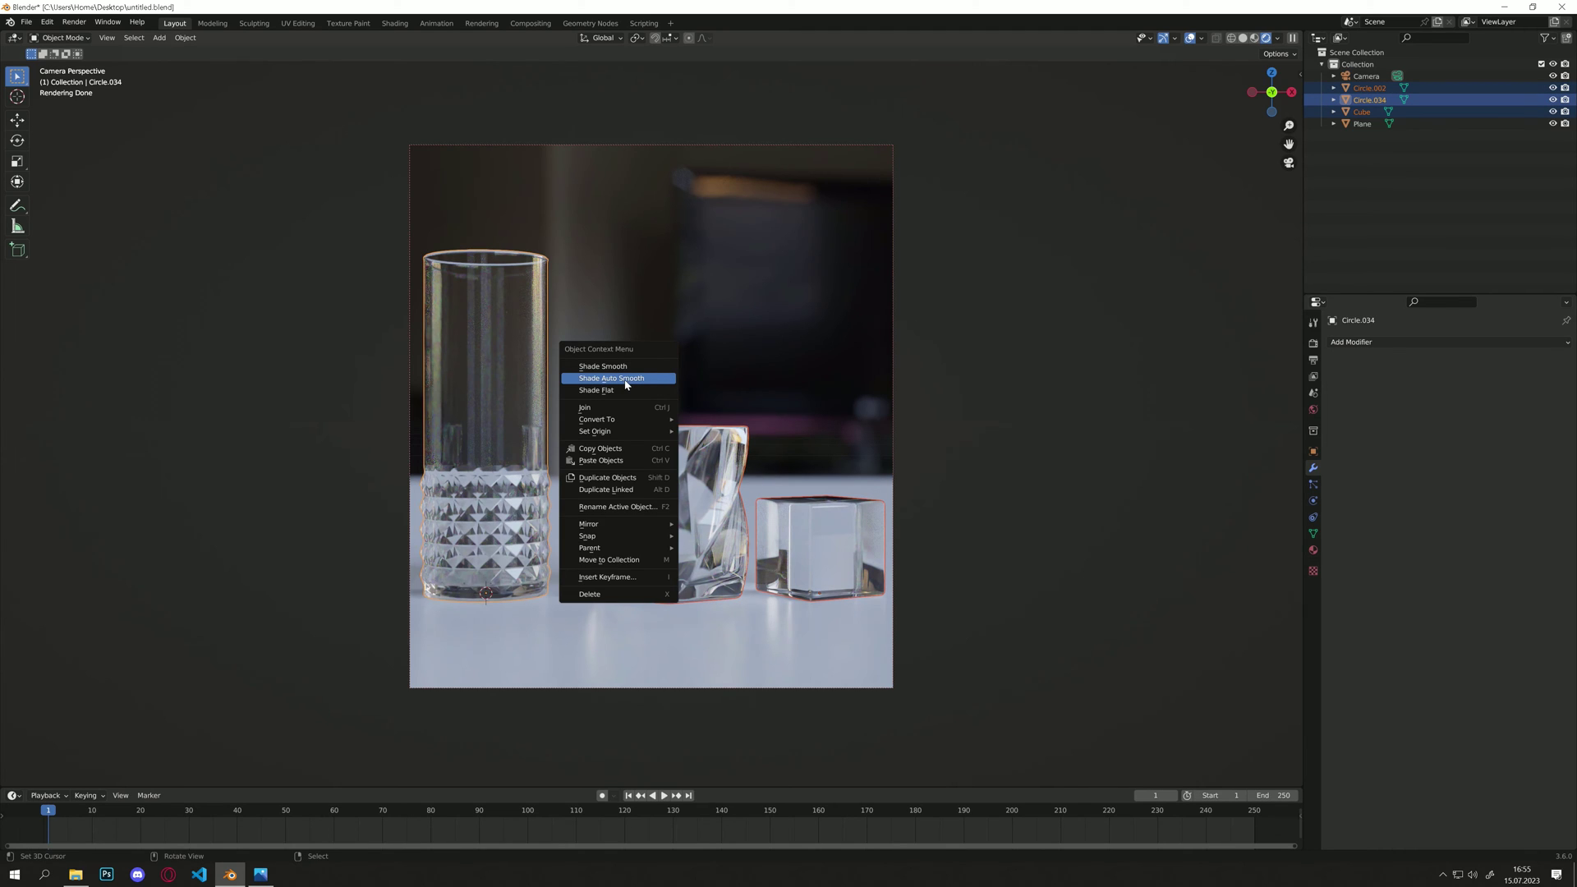
pyautogui.click(625, 383)
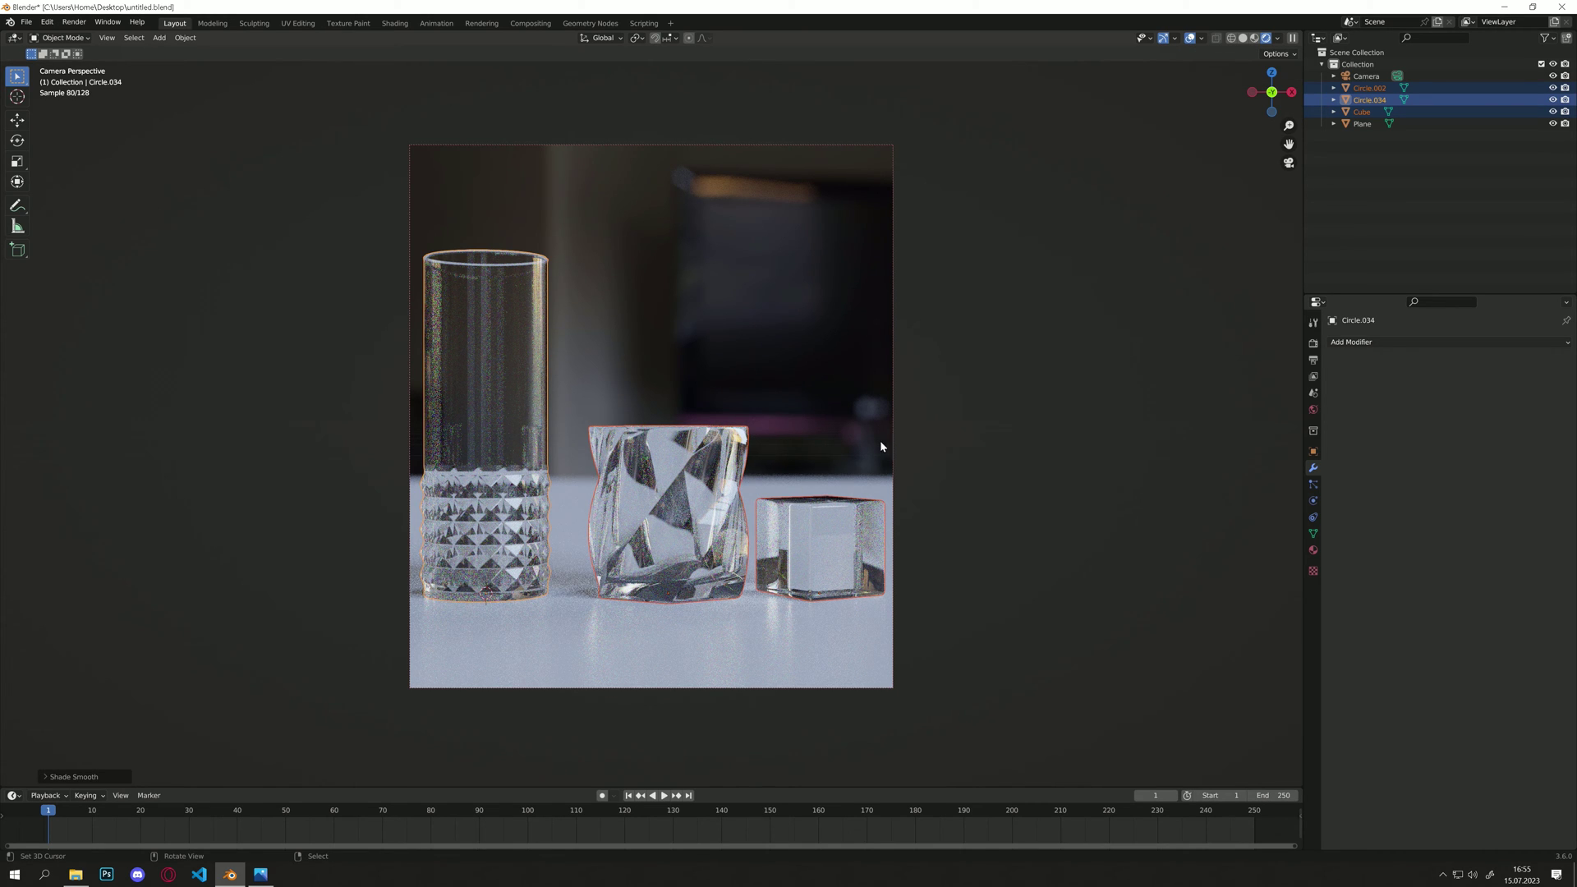
# Add a Weighted Normal modifier to the tall glass
pyautogui.click(1392, 342)
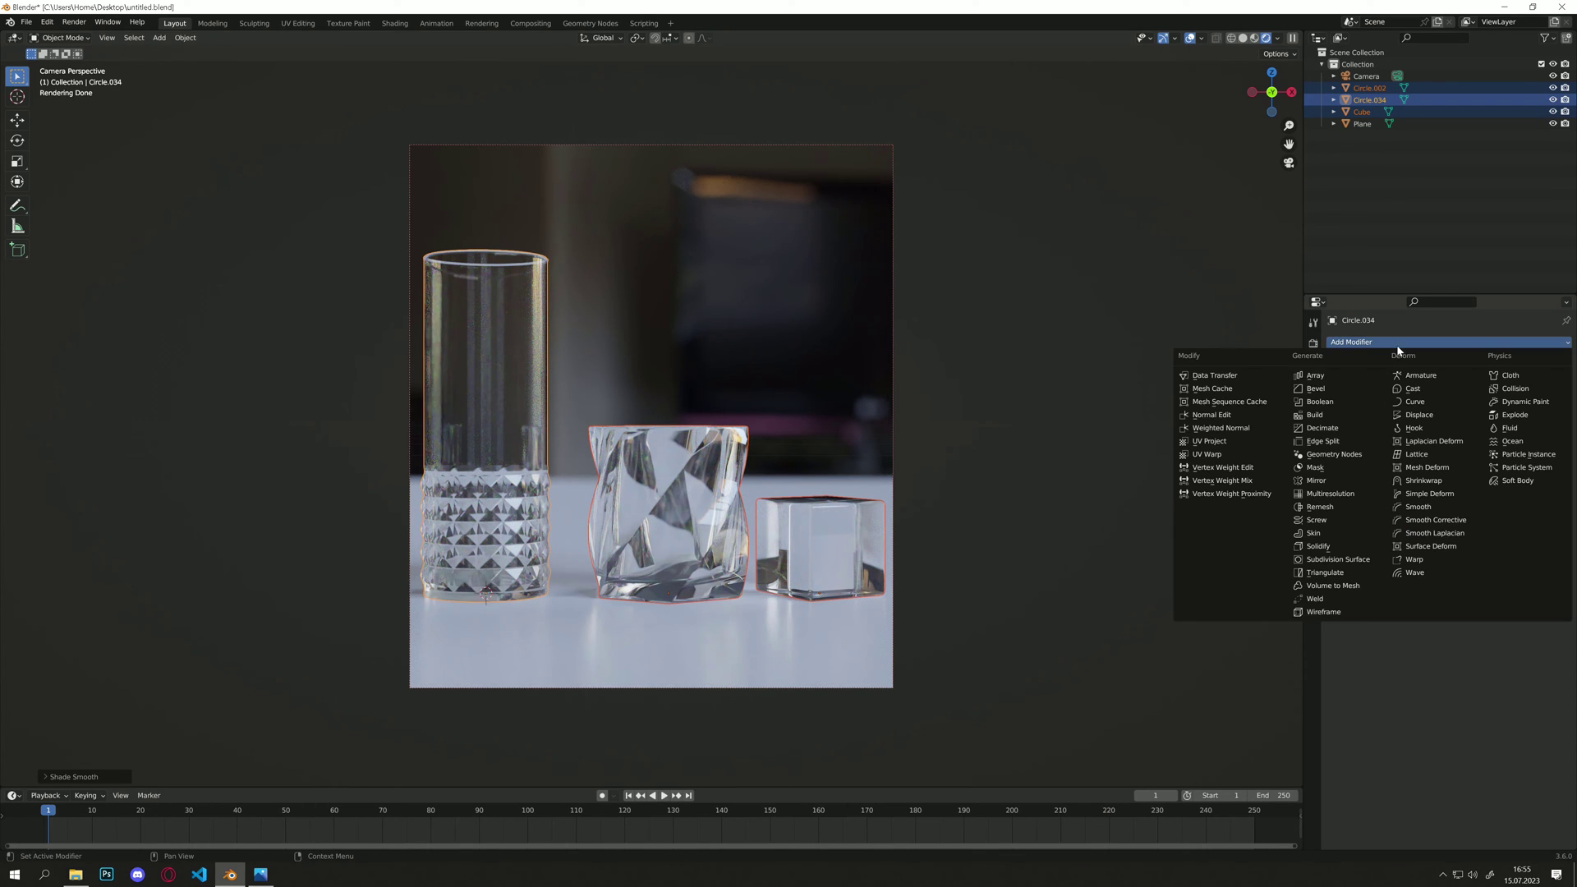
pyautogui.click(1247, 432)
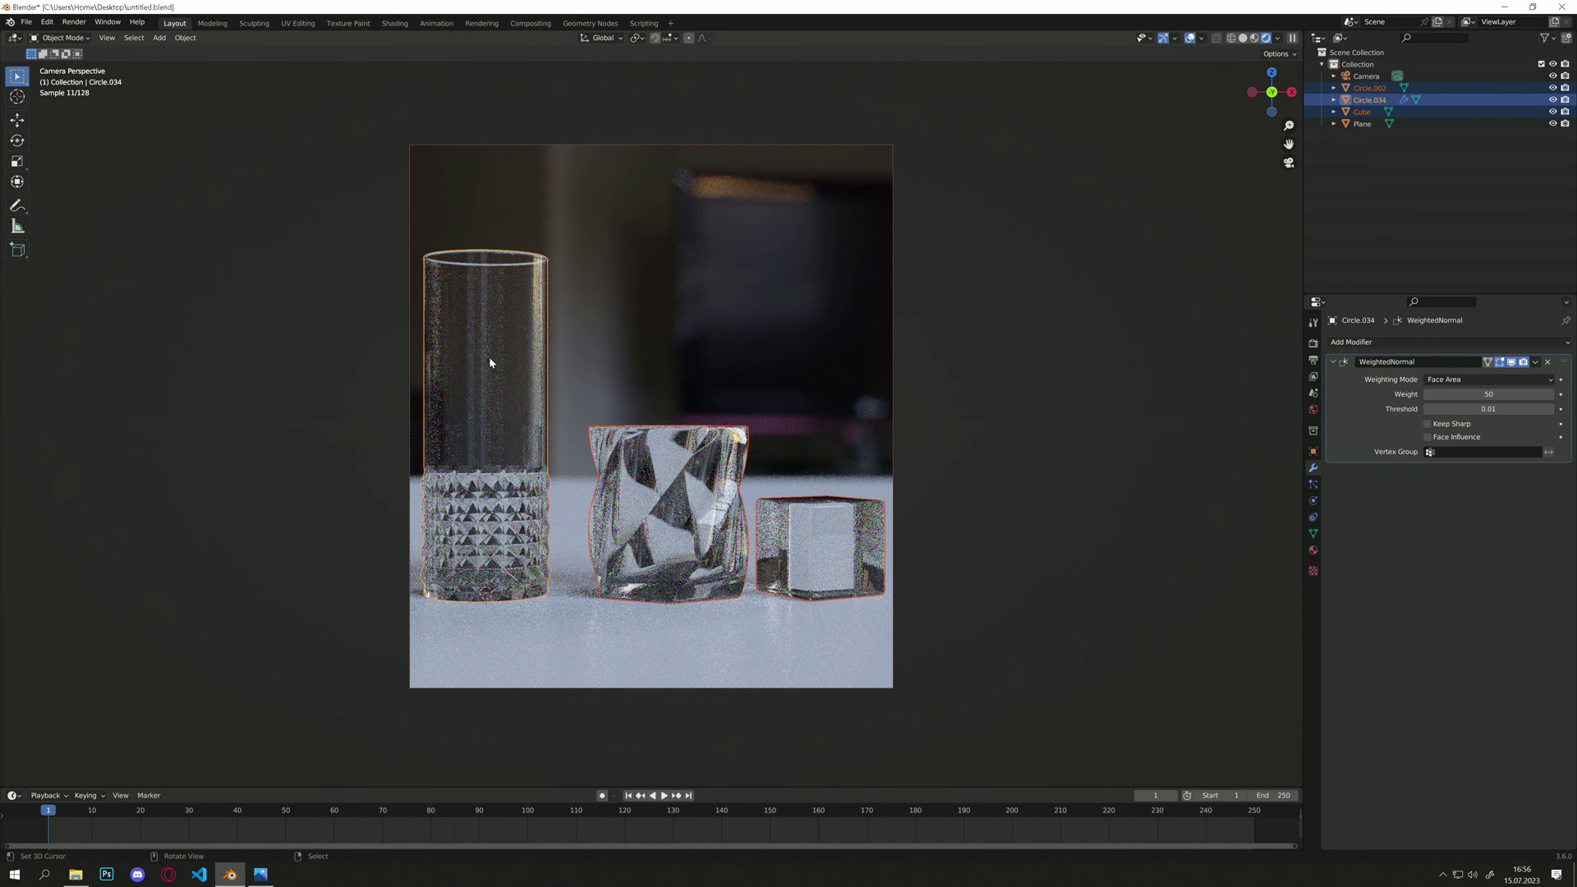
# Copy the tall glass's Weighted Normal modifier to the twisted glass and the cube
pyautogui.click(472, 307)
pyautogui.click(639, 438)
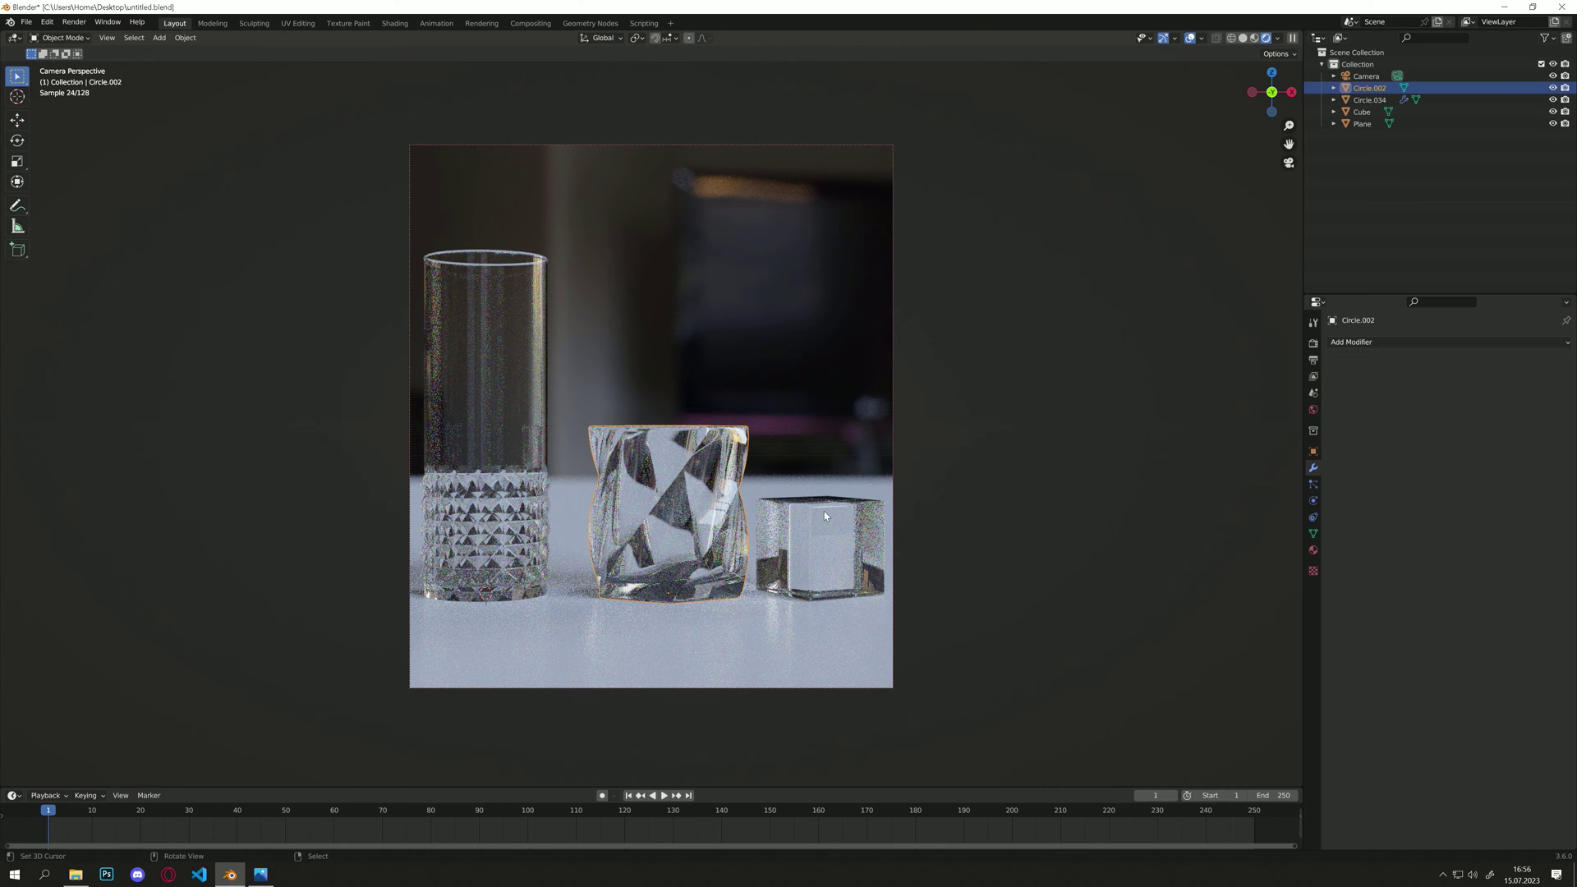
pyautogui.click(828, 516)
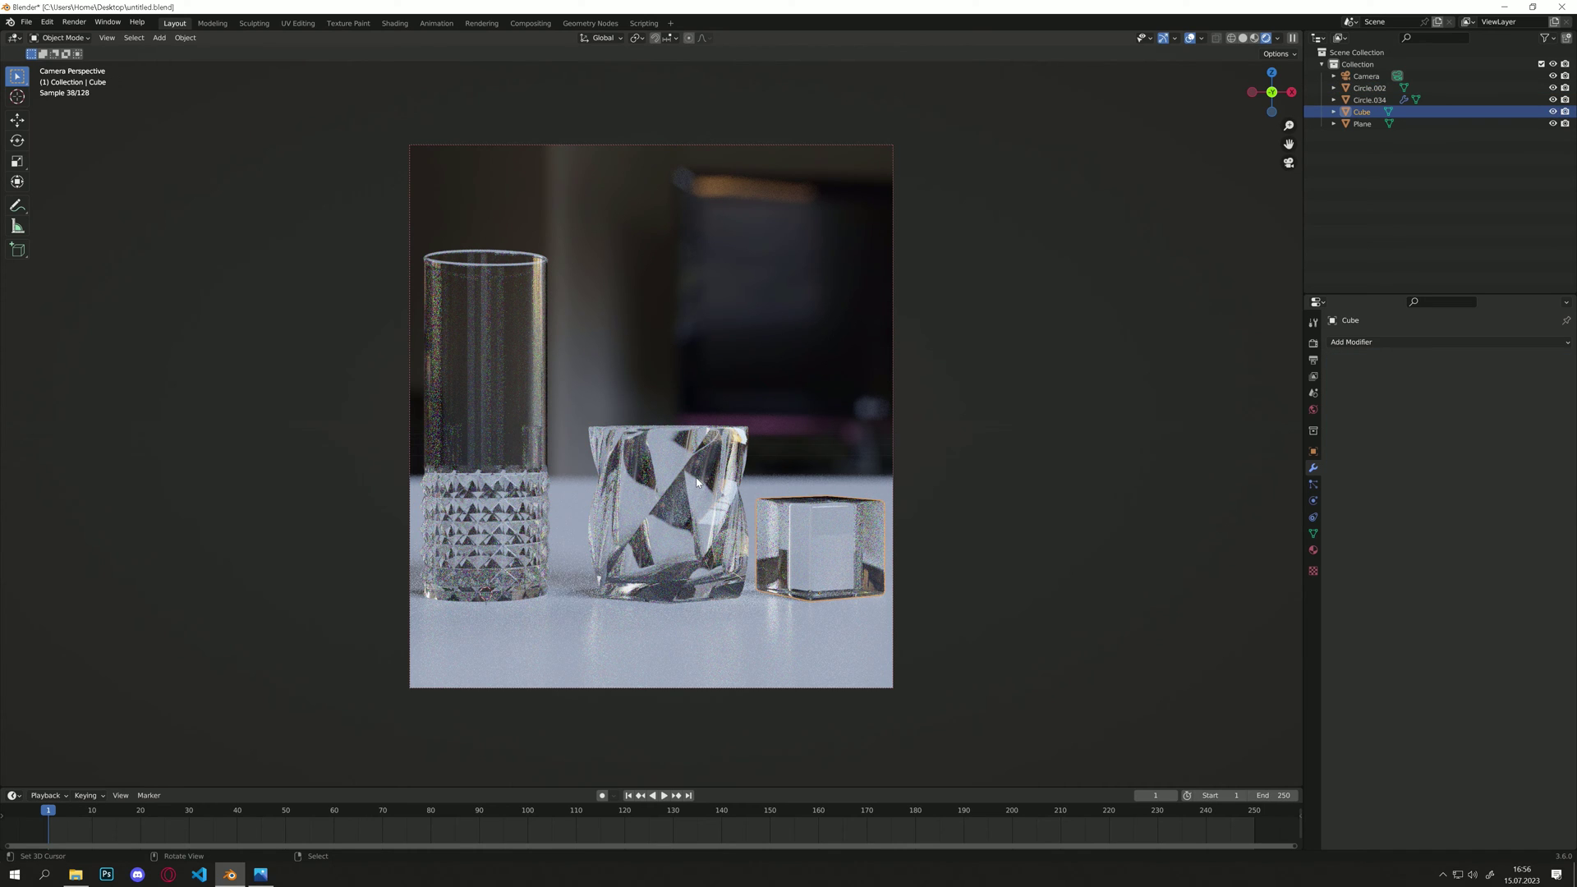
pyautogui.keyDown('shift'); pyautogui.click(649, 476); pyautogui.keyUp('shift')
pyautogui.keyDown('shift'); pyautogui.click(542, 379); pyautogui.keyUp('shift')
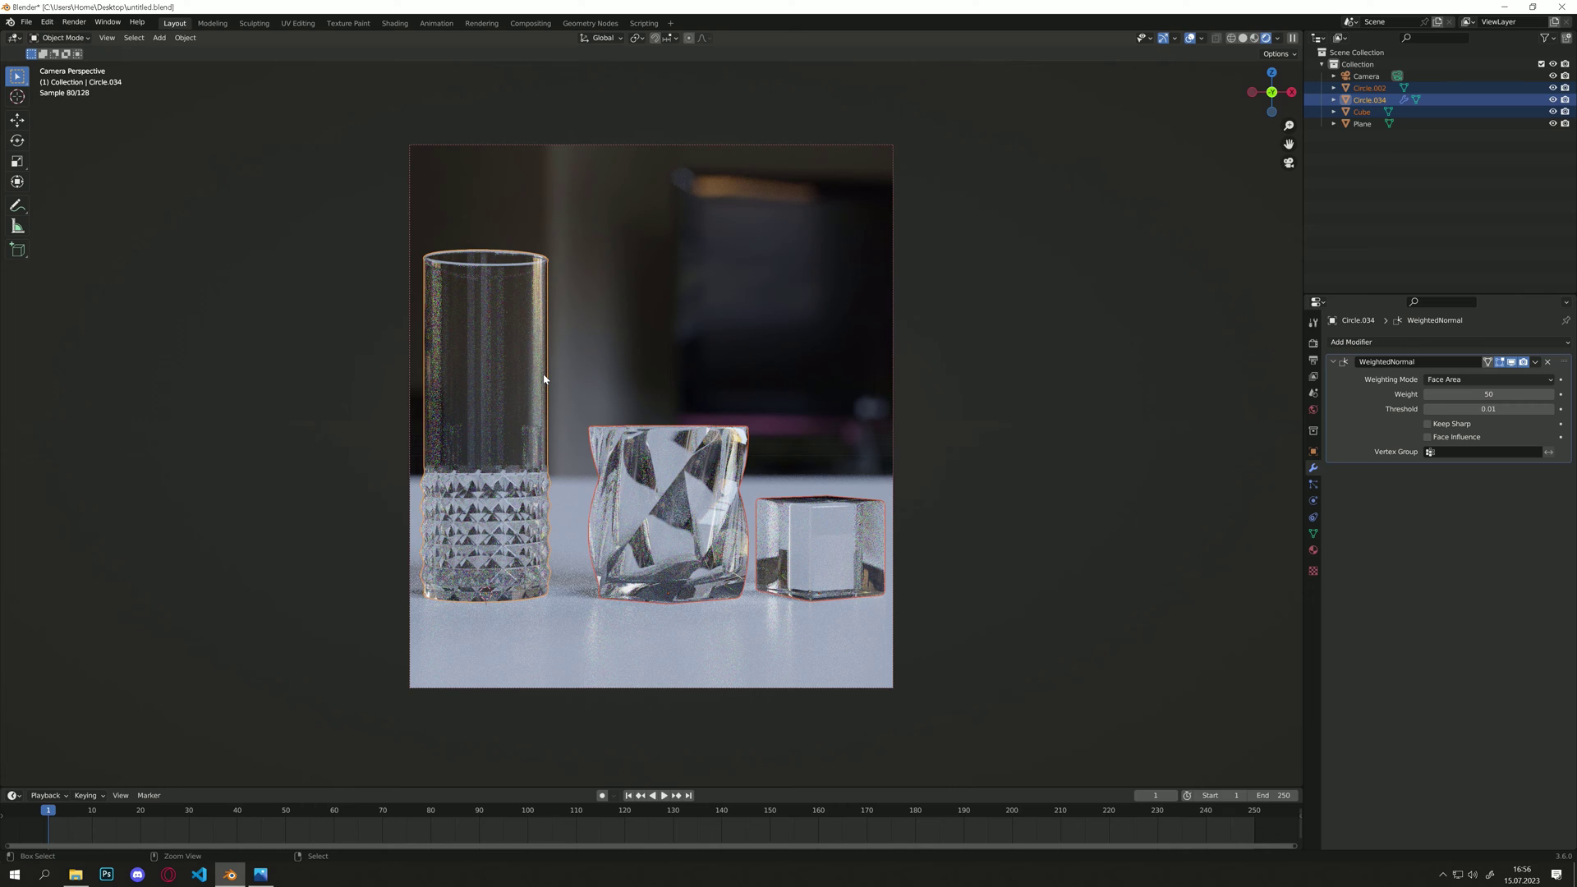
pyautogui.hotkey('ctrl', 'l')
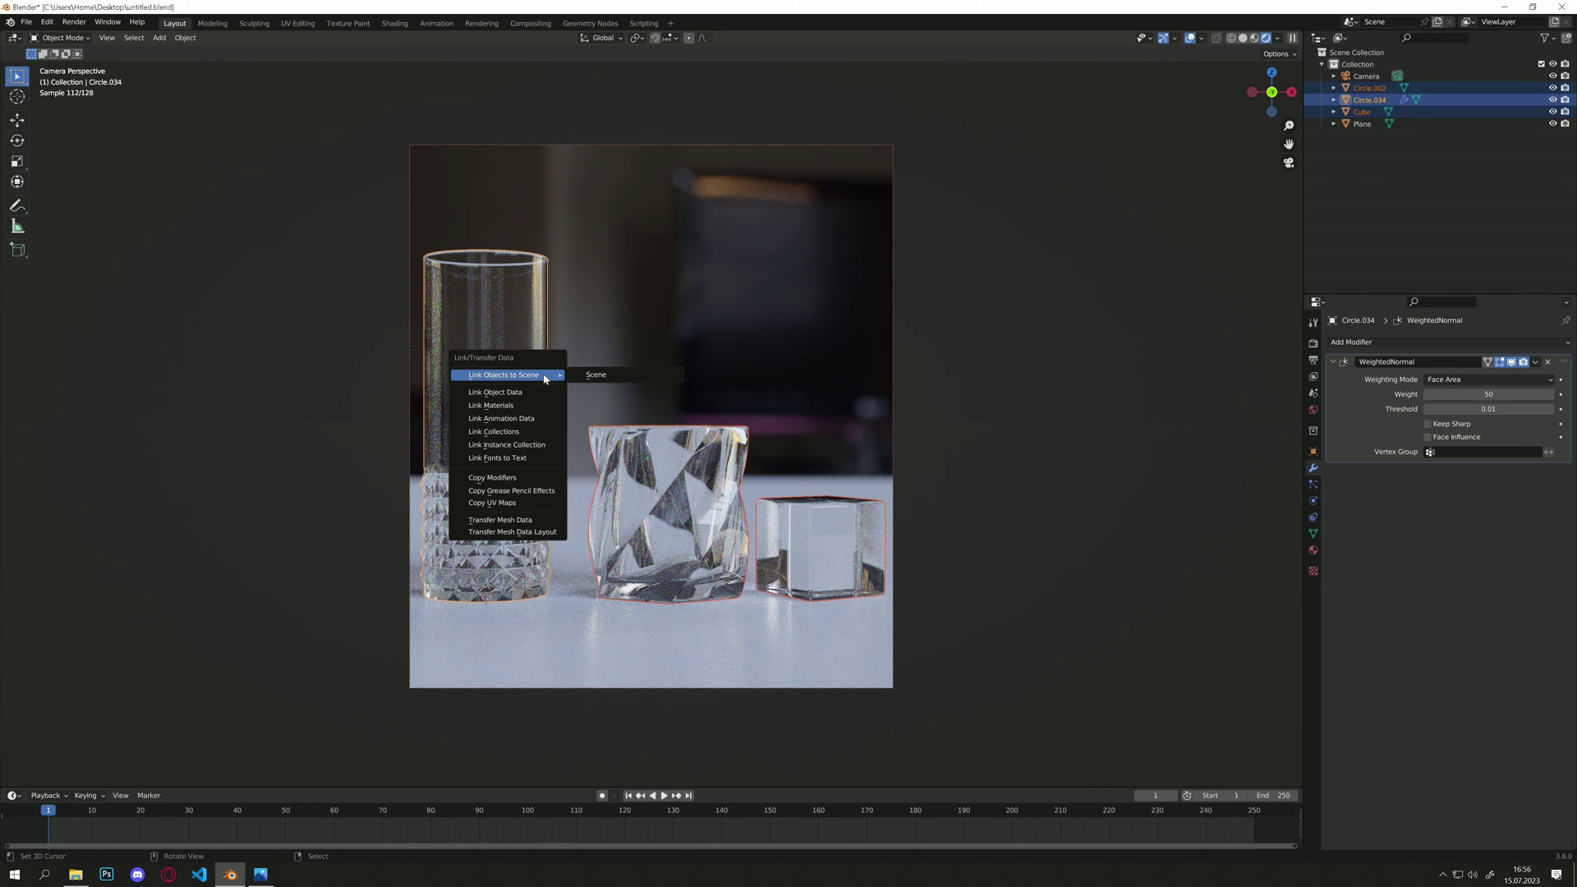
pyautogui.click(537, 481)
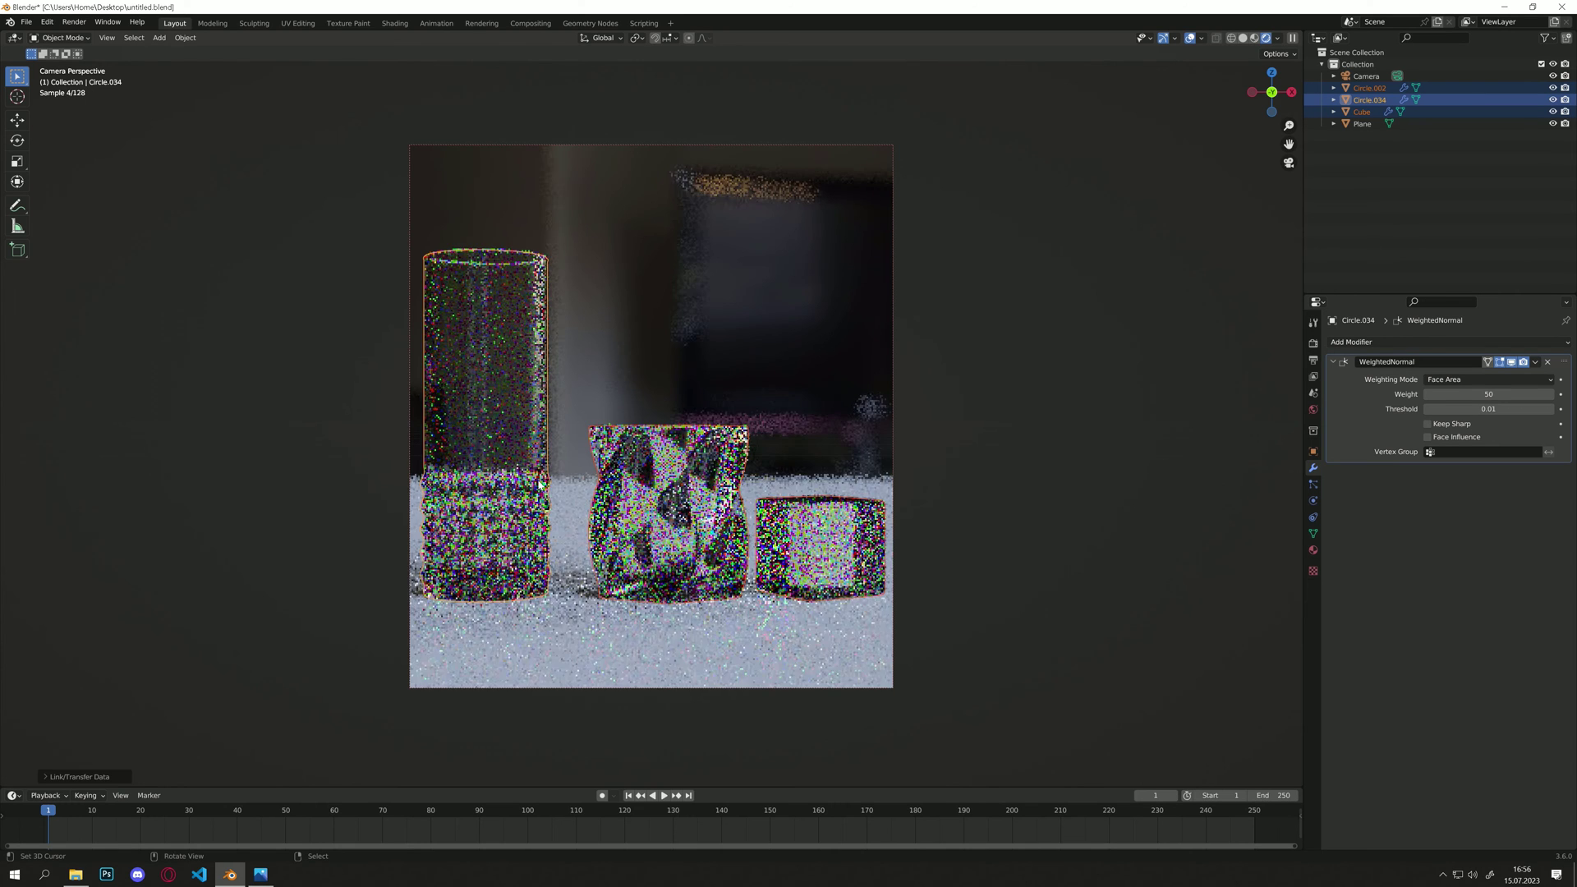
# Check the modifiers on the twisted glass and the cube, toggling the cube's Weighted Normal off and on in the viewport to compare shading
pyautogui.click(698, 509)
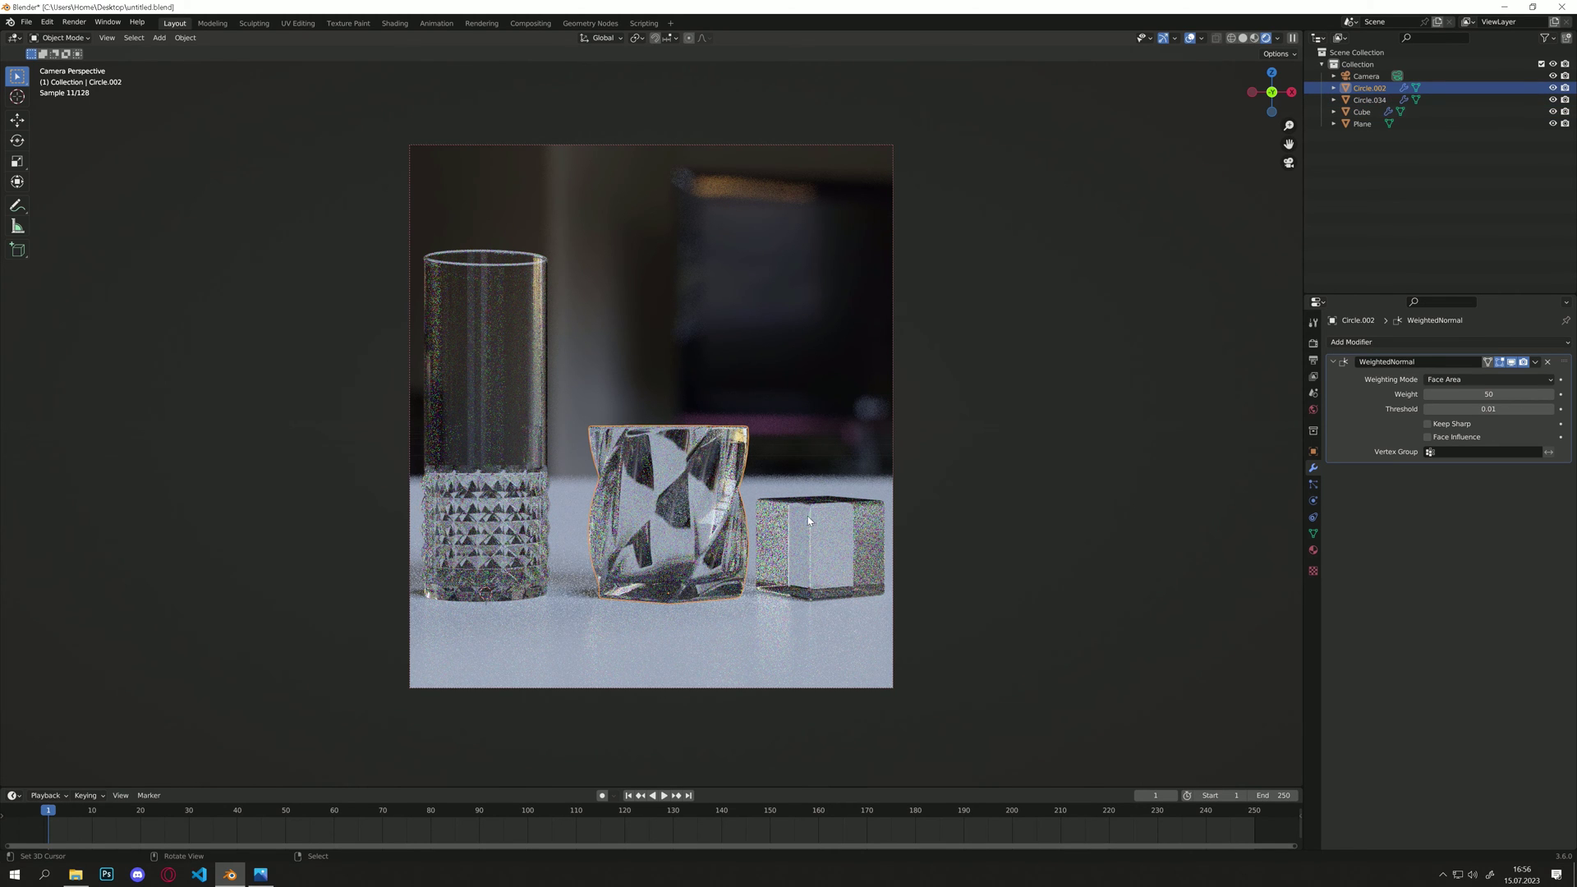
pyautogui.click(809, 519)
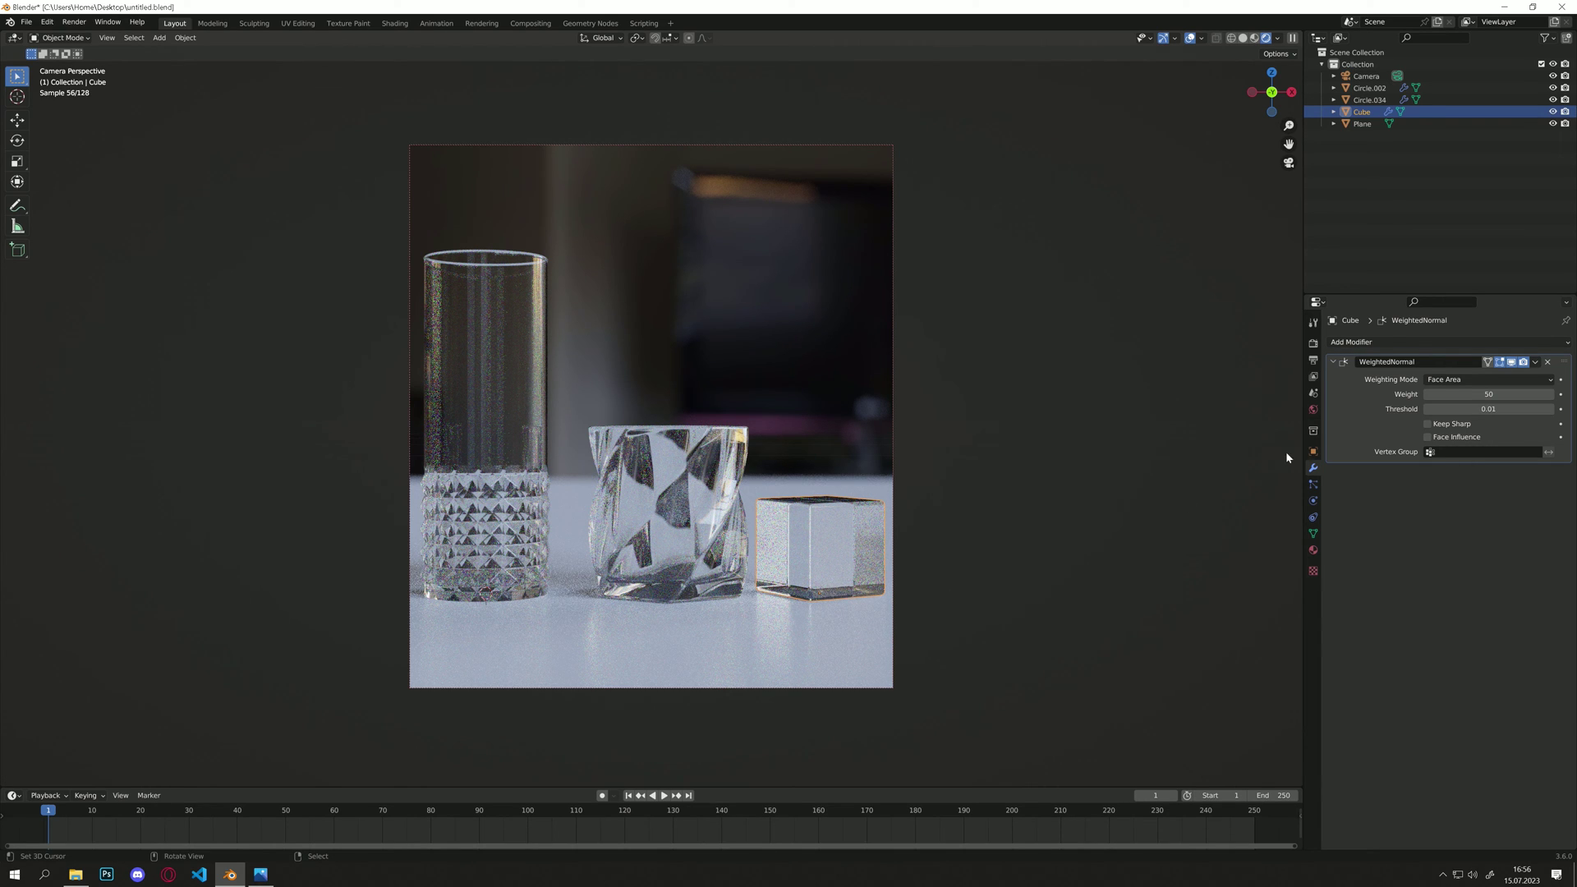
pyautogui.click(1512, 362)
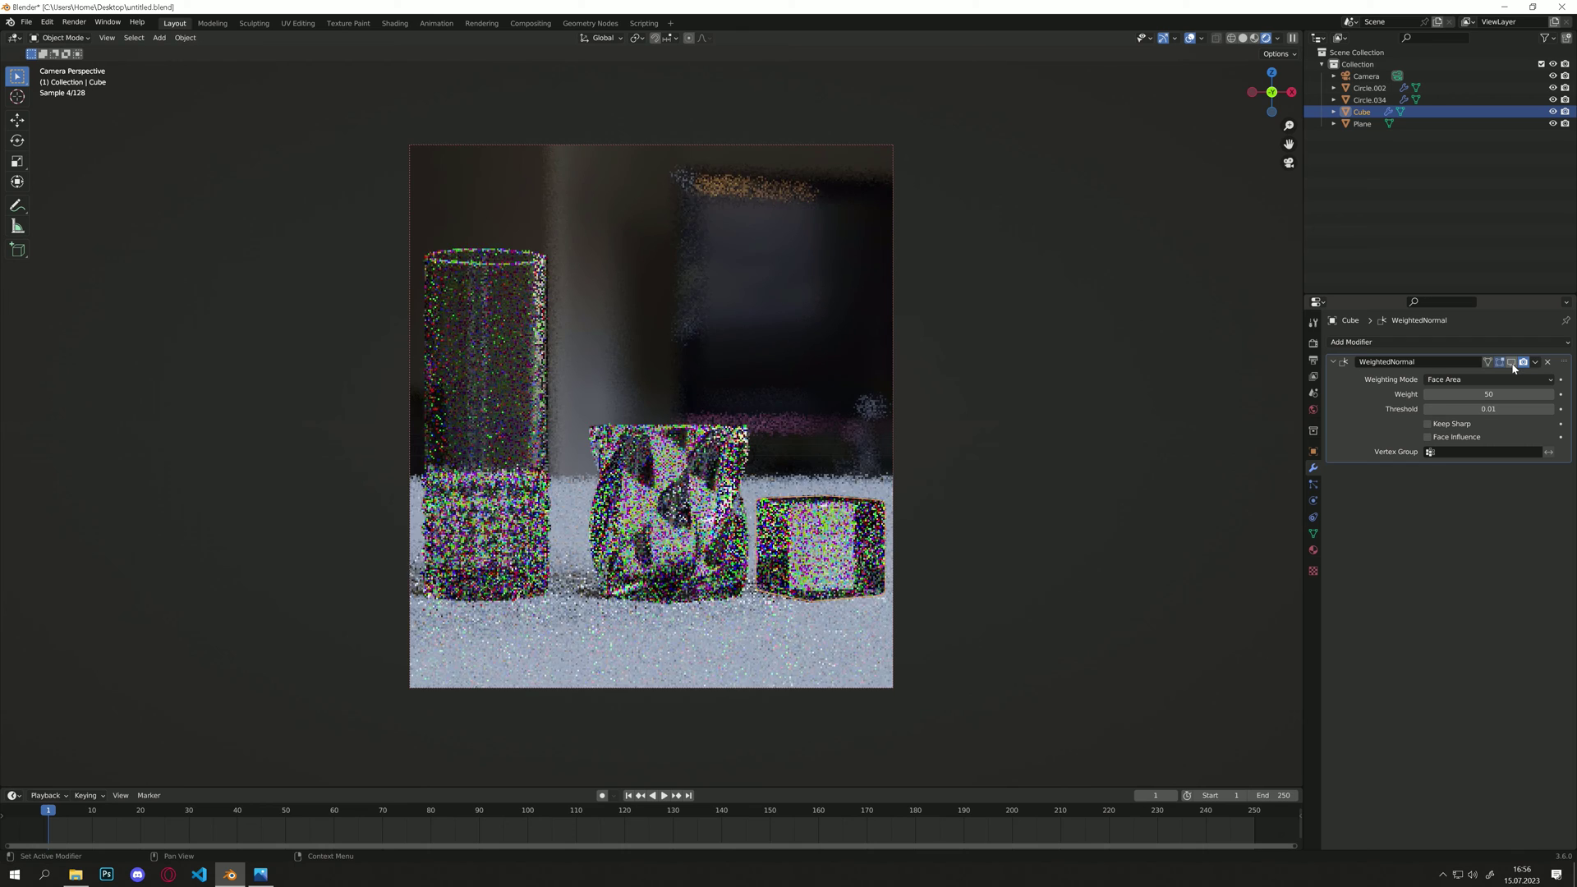
pyautogui.click(1513, 362)
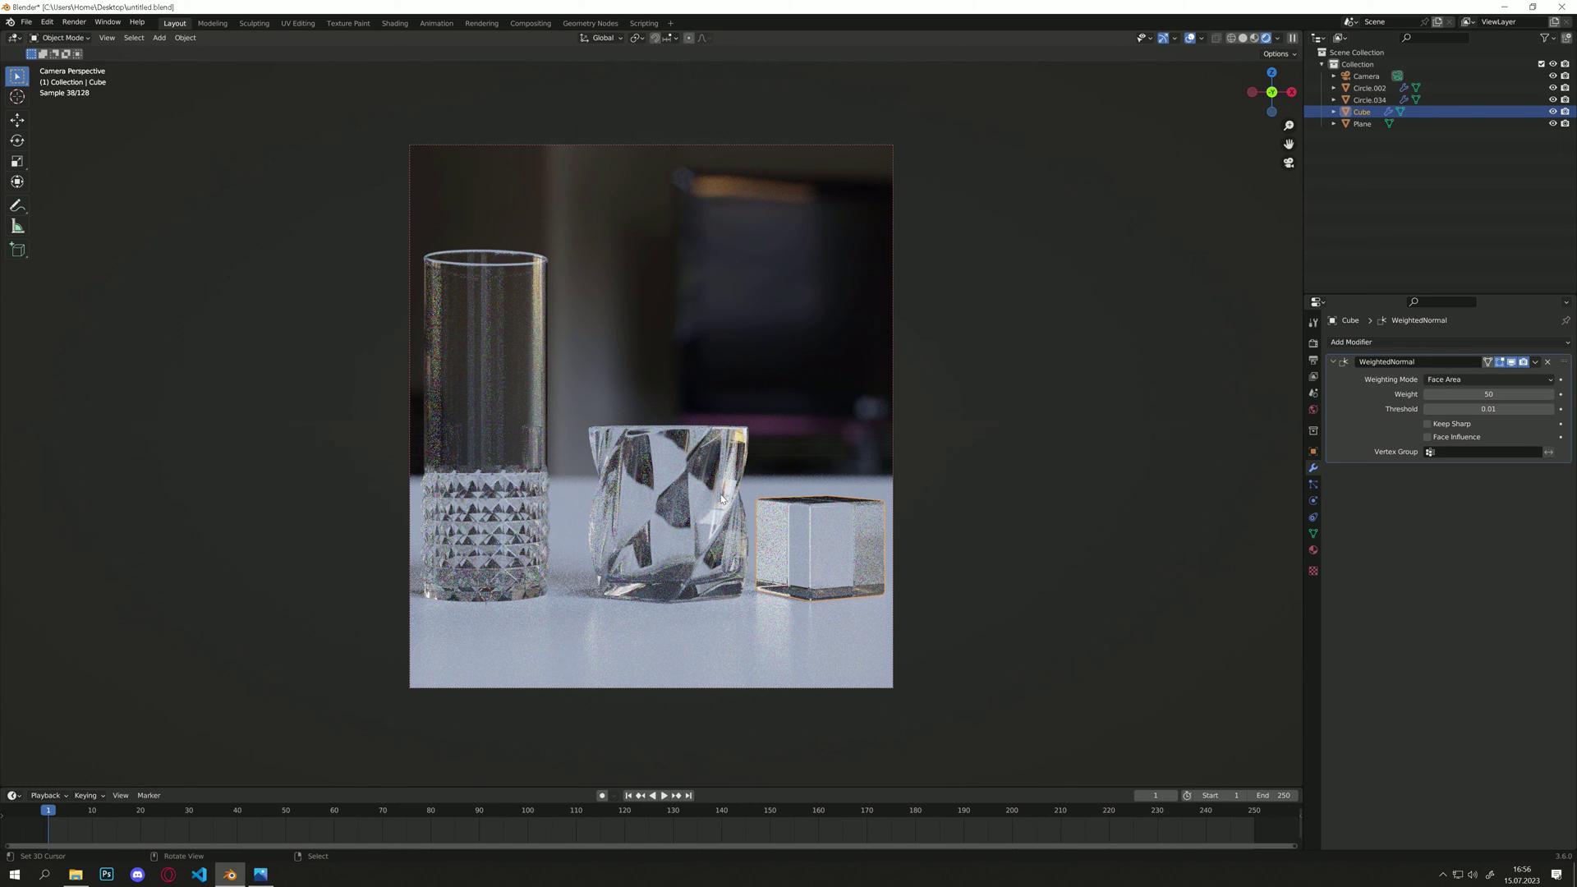
# Add the twisted glass to the selection together with the cube
pyautogui.keyDown('shift'); pyautogui.click(677, 491); pyautogui.keyUp('shift')
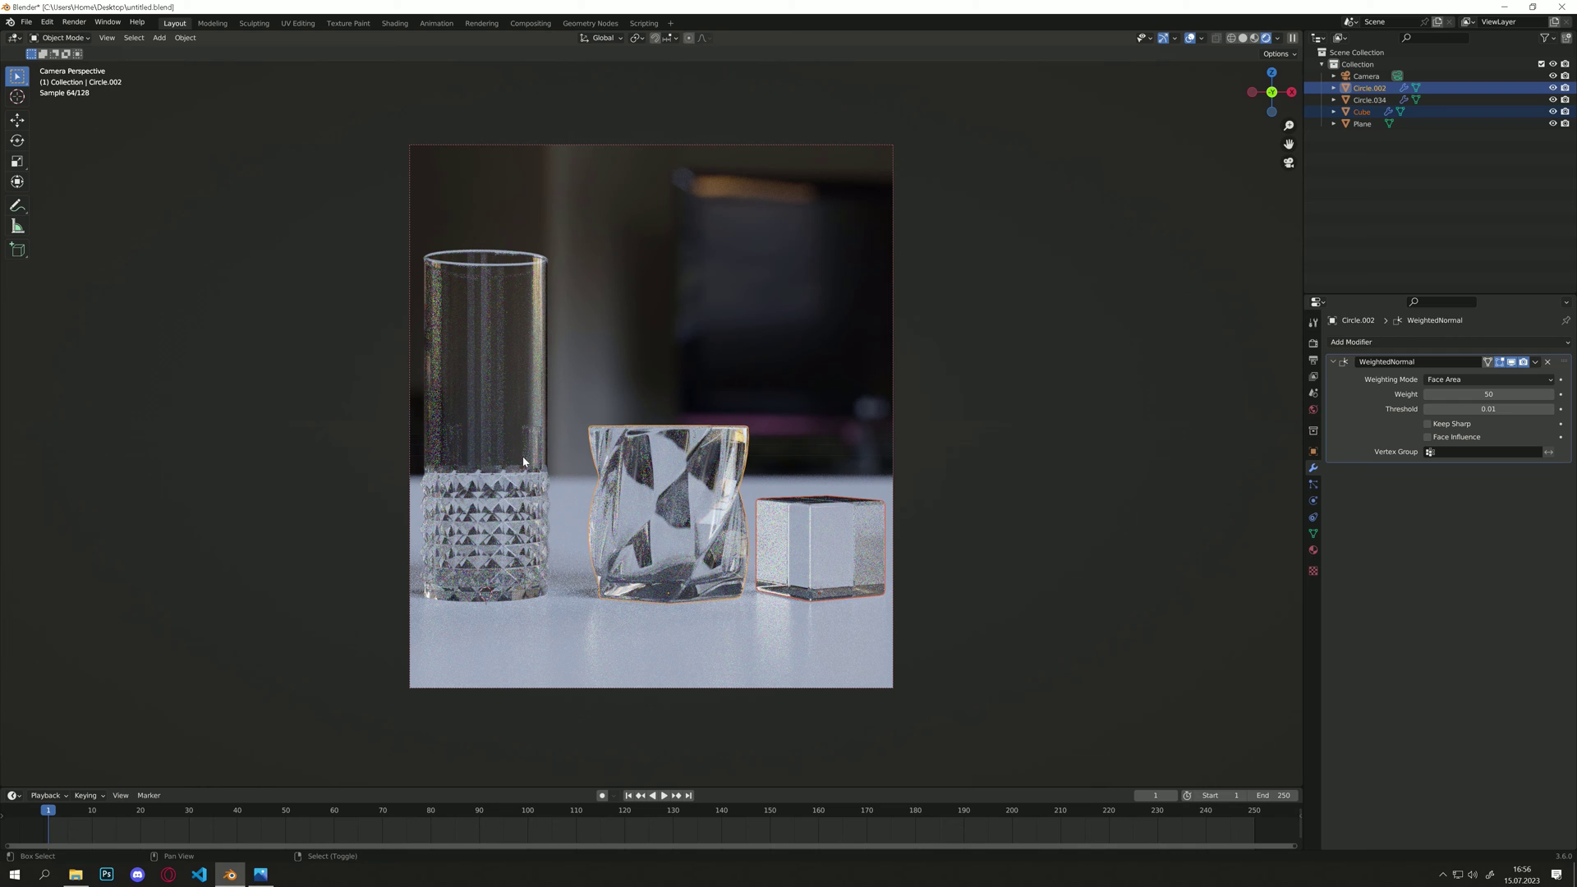
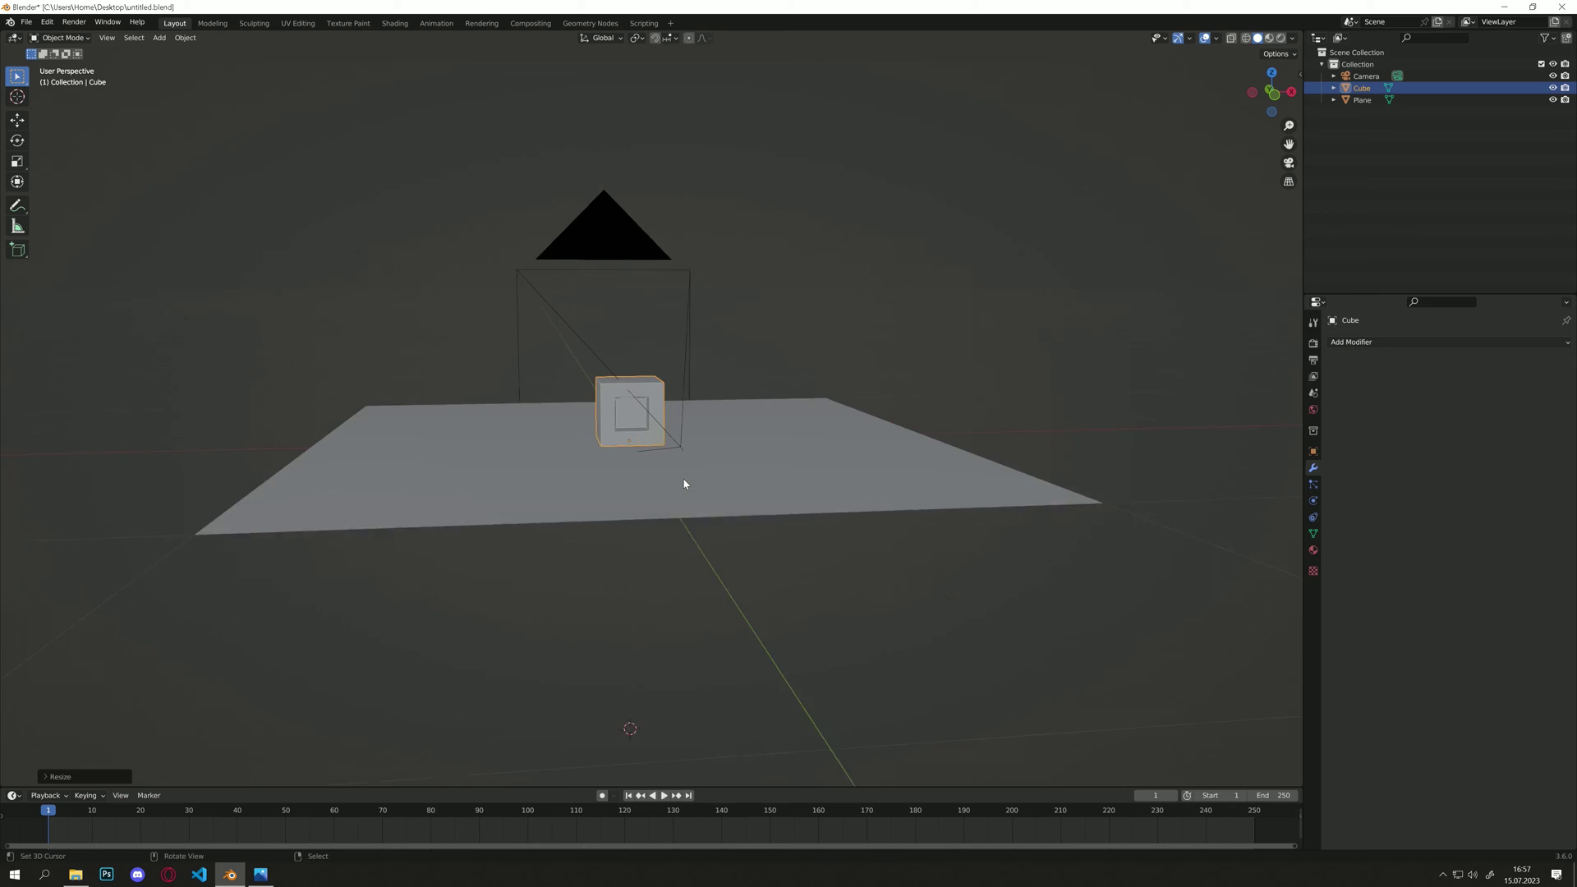
# Rotate the recessed cube about the Z axis and look through the camera
pyautogui.rightClick(692, 462)
pyautogui.click(639, 403)
pyautogui.click(639, 403)
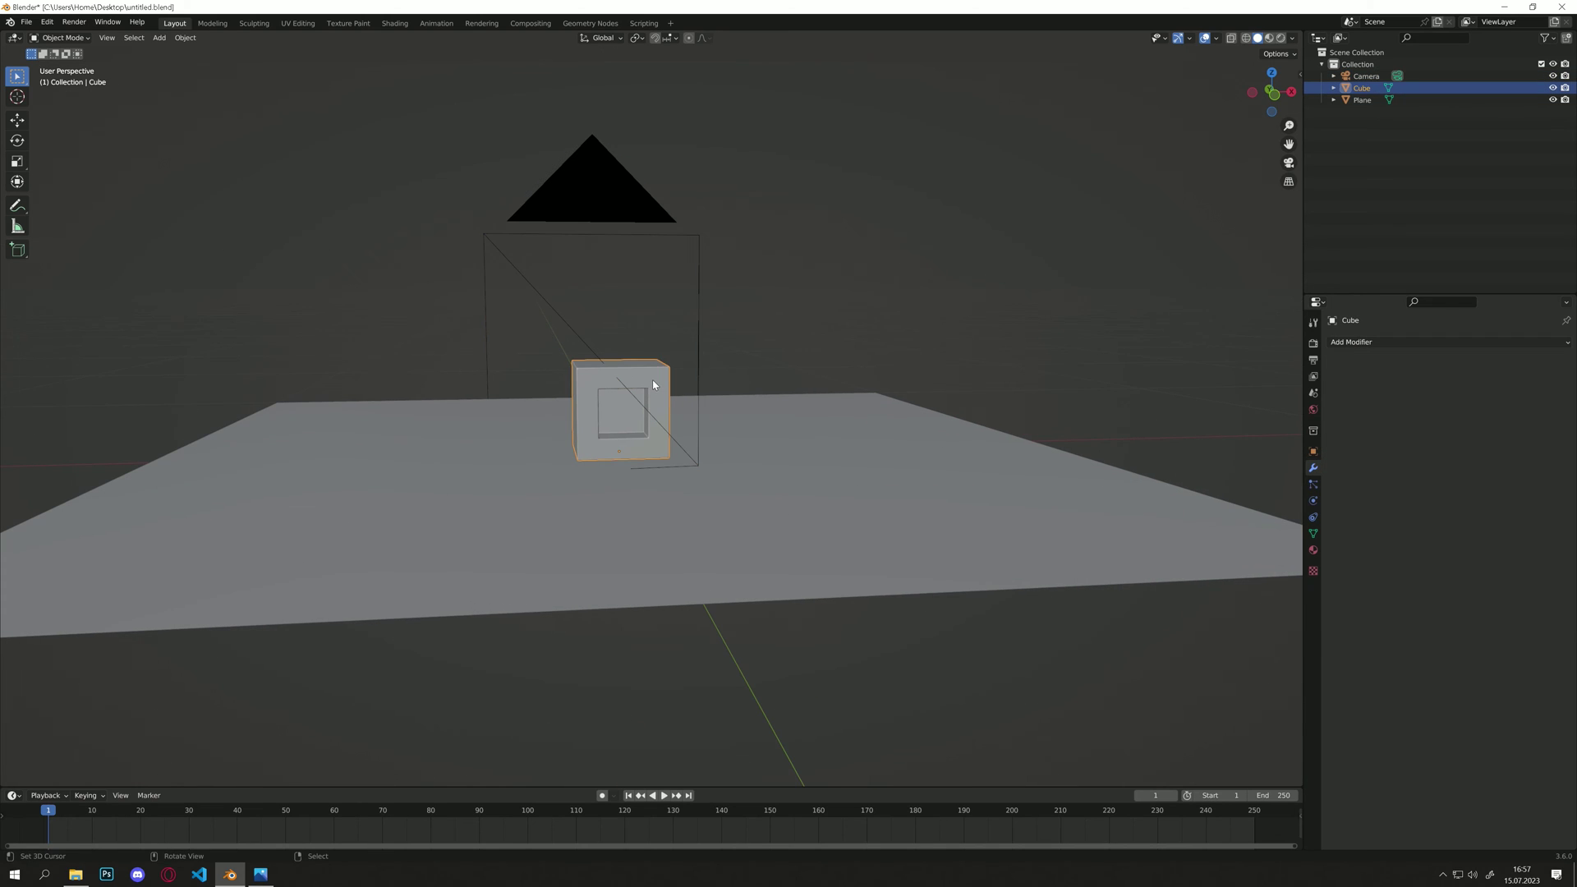
pyautogui.press('r')
pyautogui.press('z')
pyautogui.click(653, 381)
pyautogui.press('KP_0')
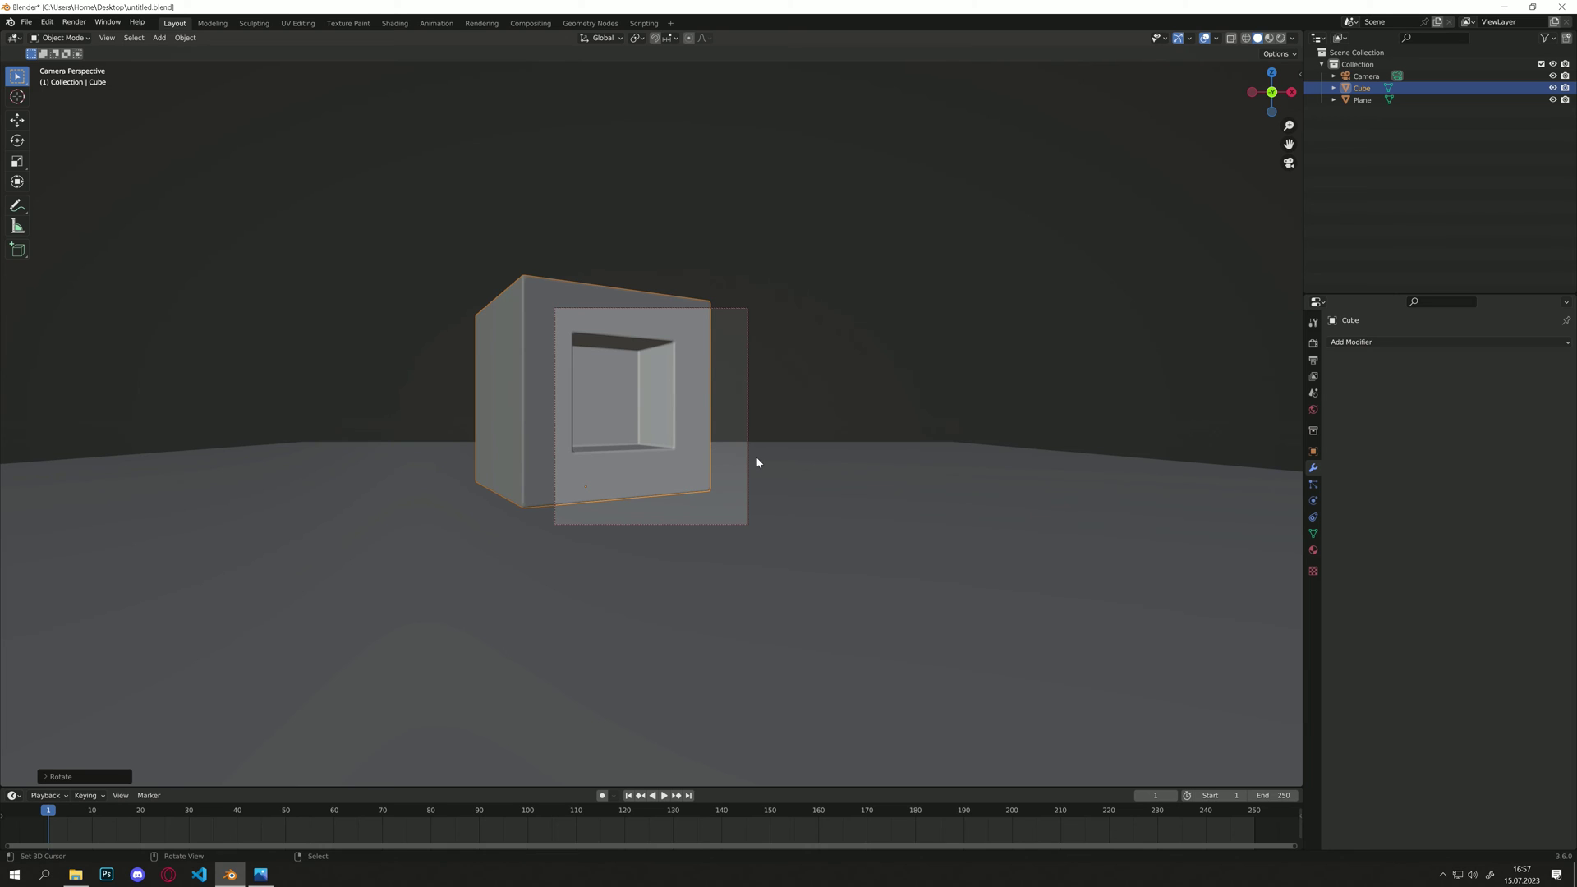
# Fit the recessed cube inside the camera frame by scaling it down and moving it sideways, and apply its transform
pyautogui.press('s')
pyautogui.click(687, 463)
pyautogui.press('g')
pyautogui.press('y')
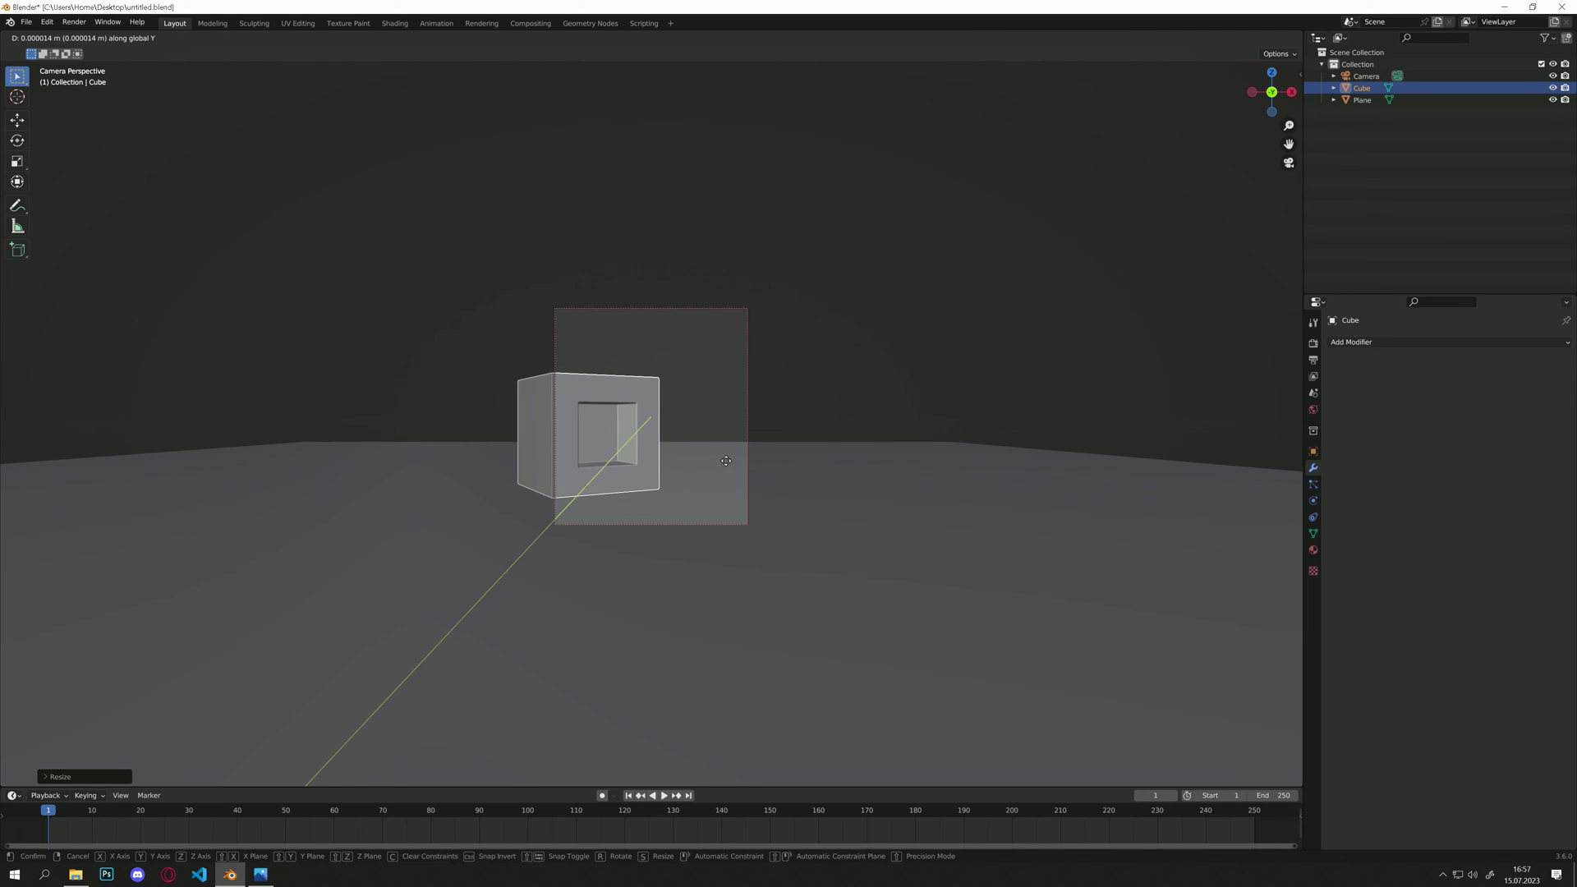
pyautogui.click(744, 458)
pyautogui.hotkey('ctrl', 'a')
pyautogui.click(751, 459)
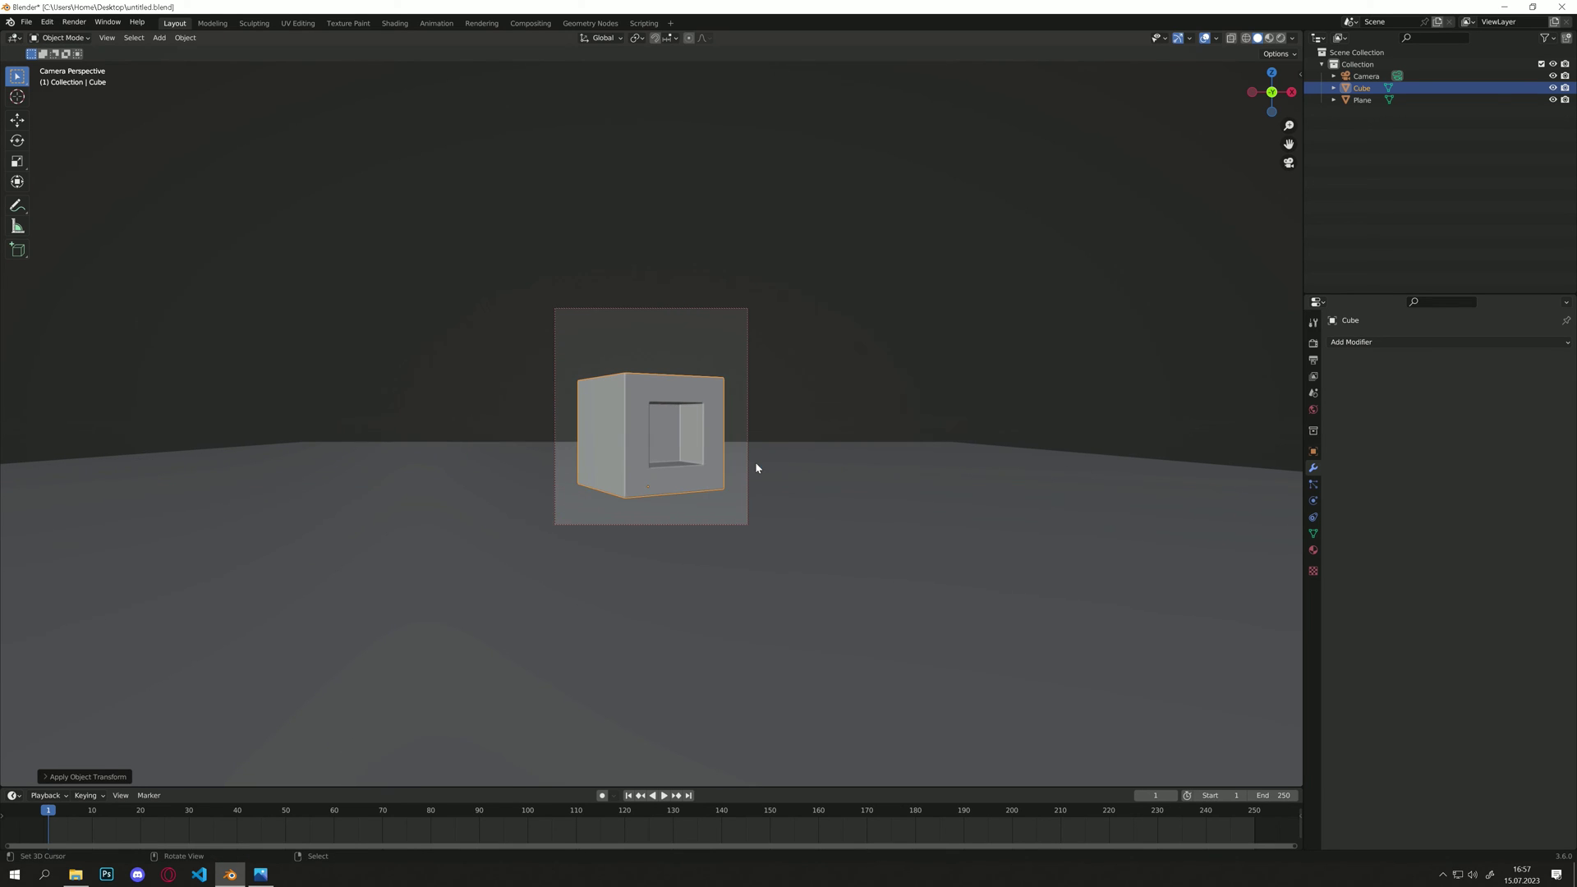
# Assign the existing Dispersion Glass.001 material to the cube and display the viewport in rendered shading
pyautogui.scroll(1, 782, 407)
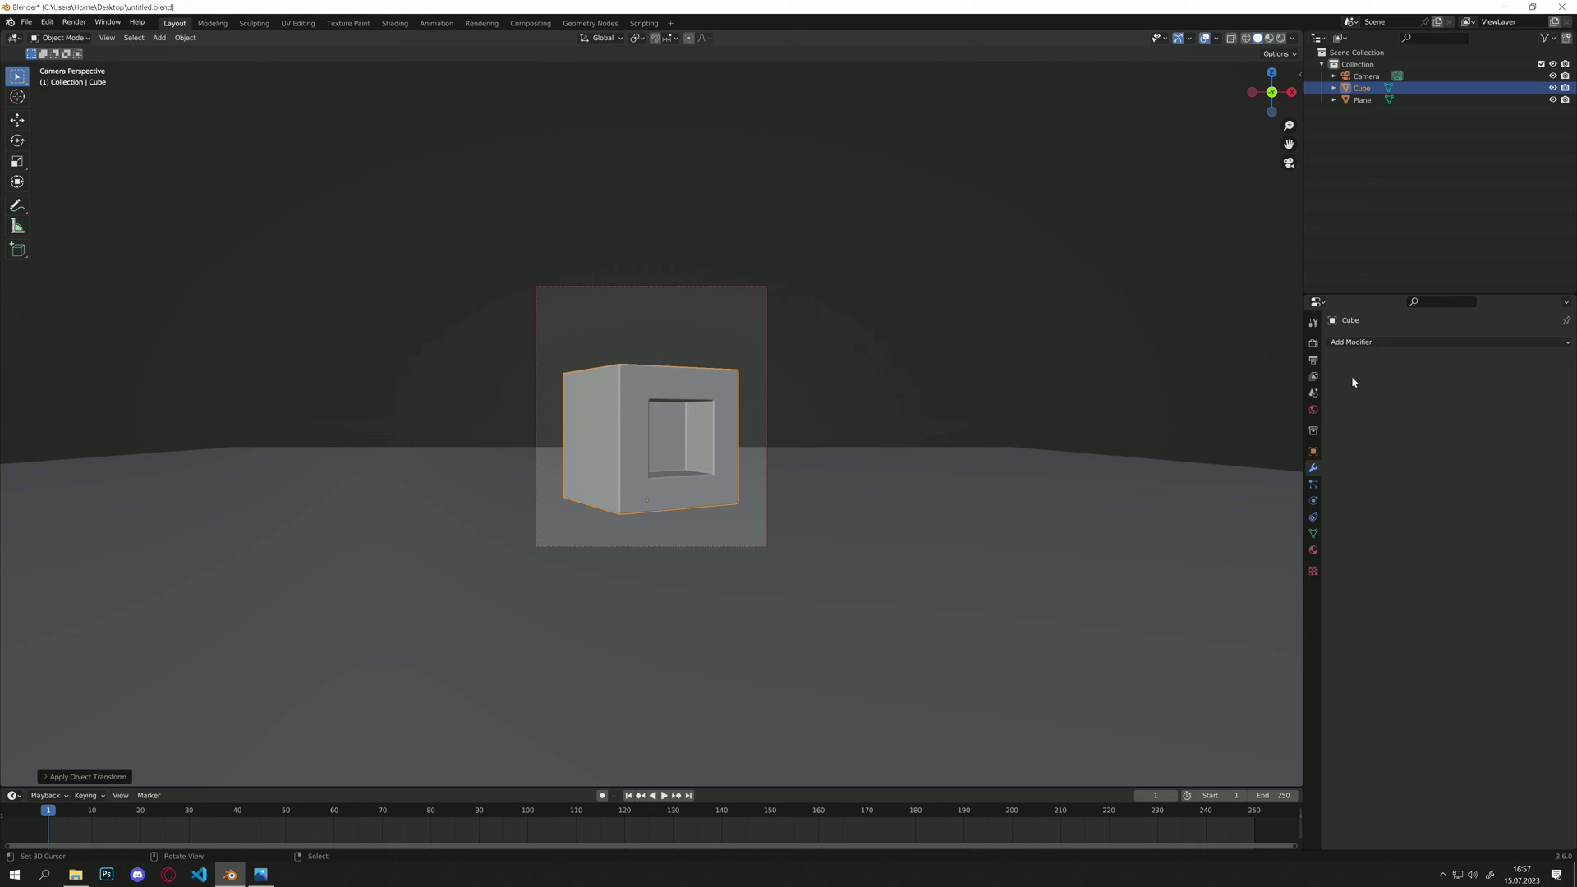
pyautogui.click(1313, 549)
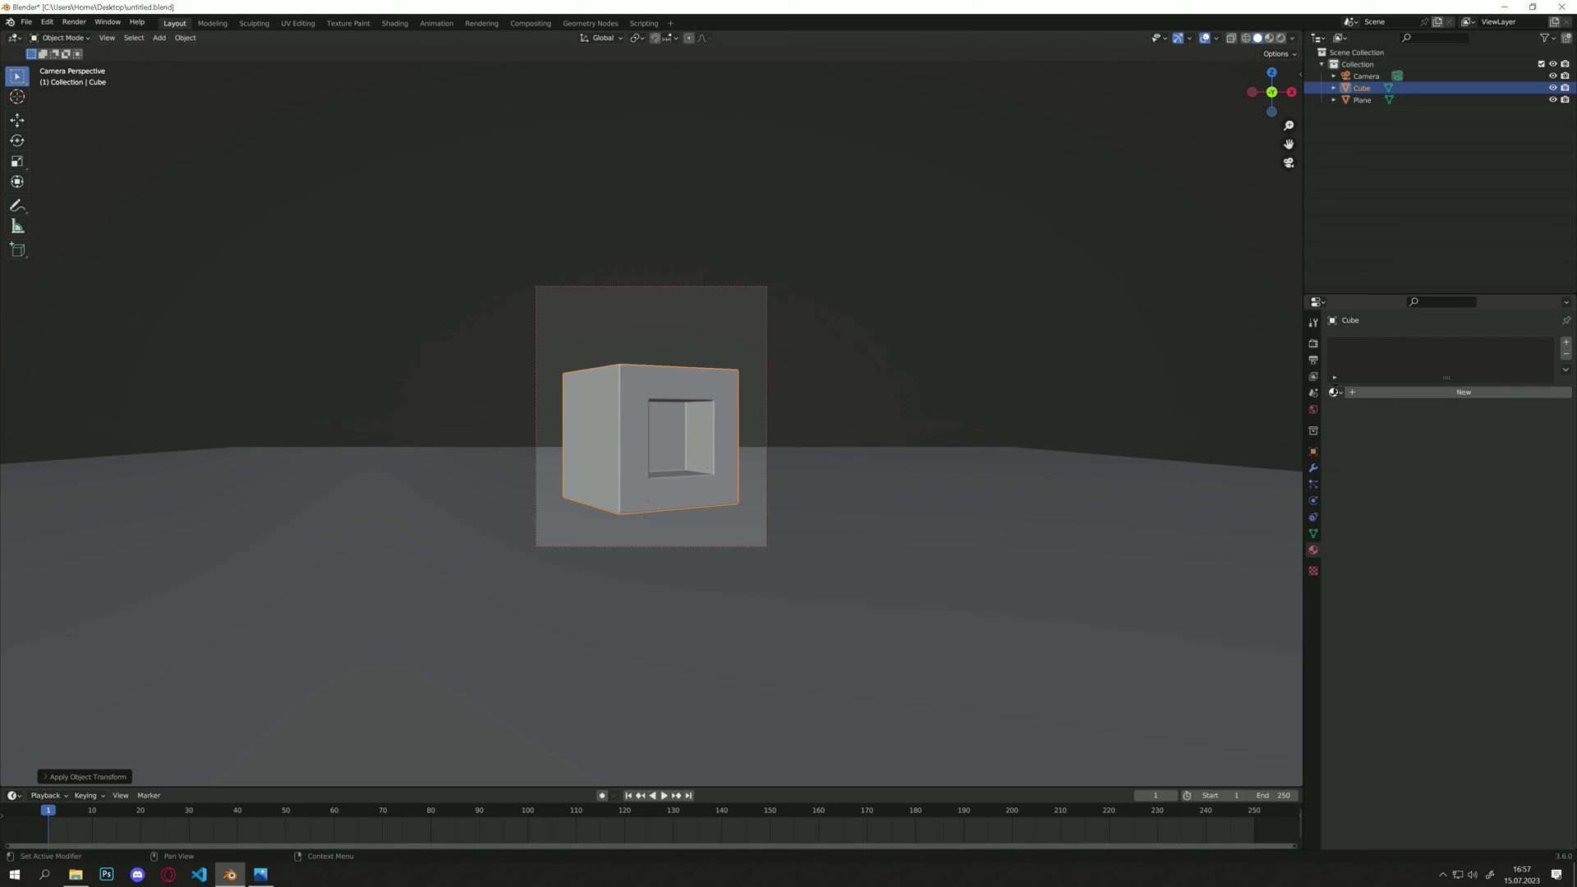
pyautogui.click(1335, 391)
pyautogui.click(1394, 423)
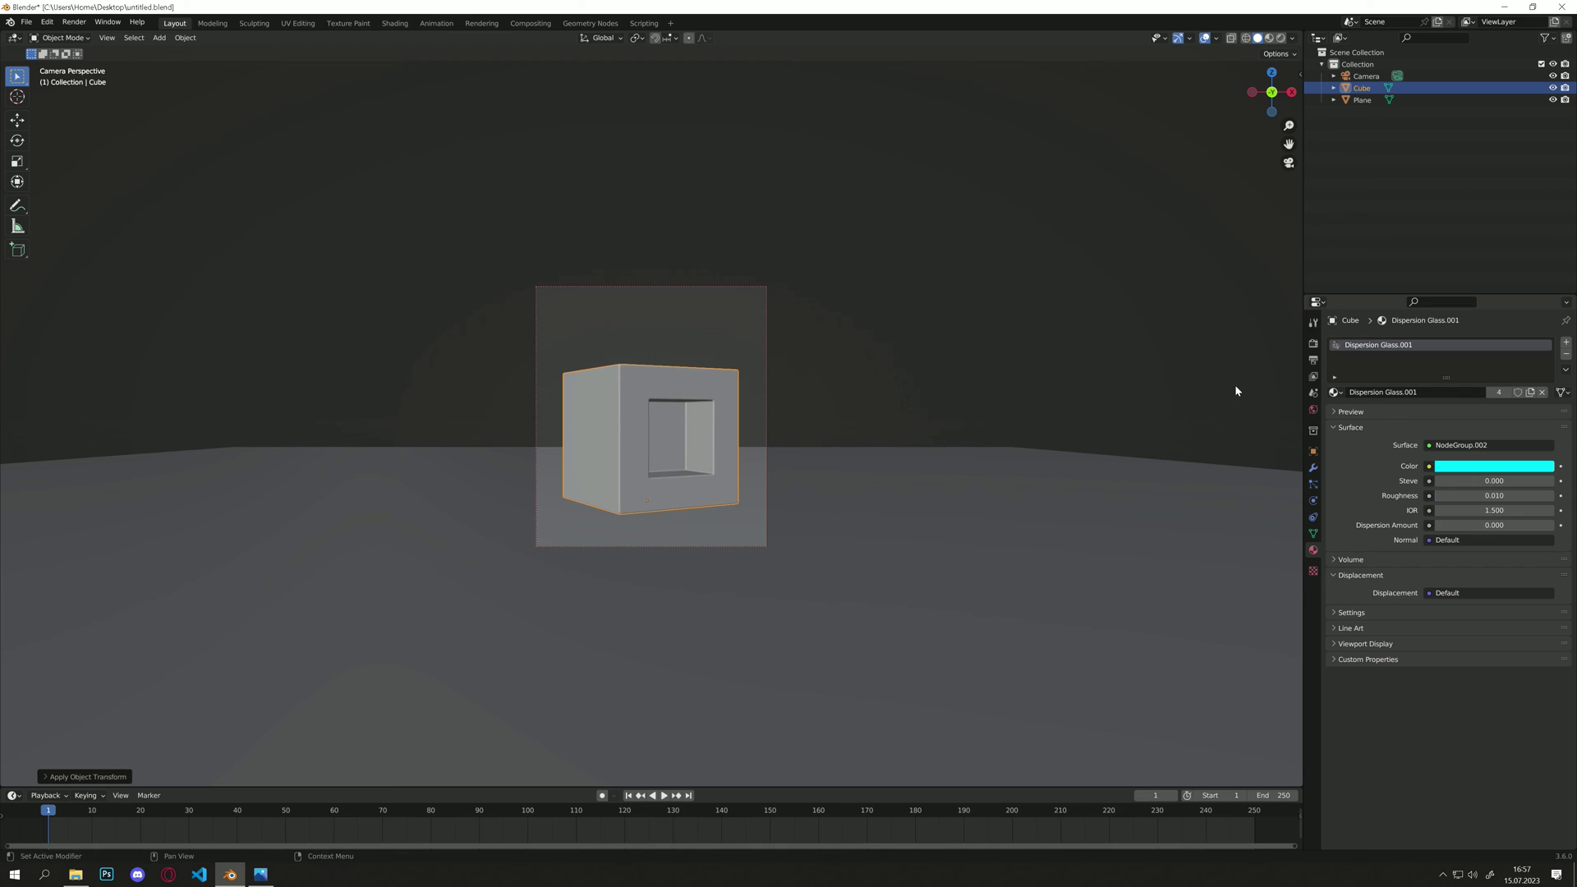
pyautogui.click(1281, 38)
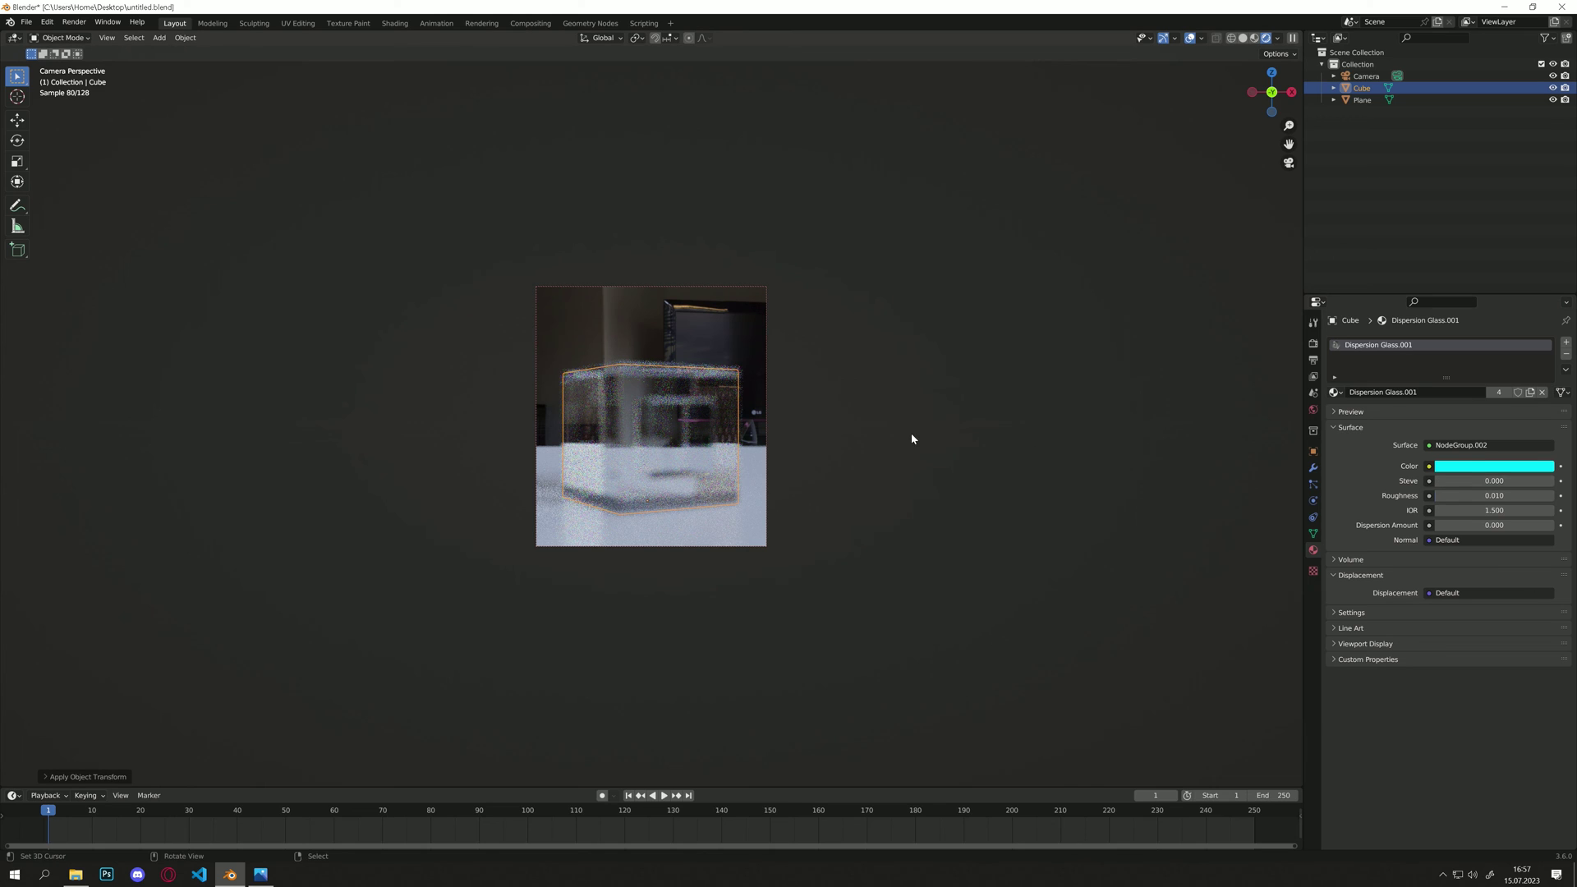
# Check the cube's normals by switching the Face Orientation overlay on and off again
pyautogui.click(1200, 39)
pyautogui.click(1140, 265)
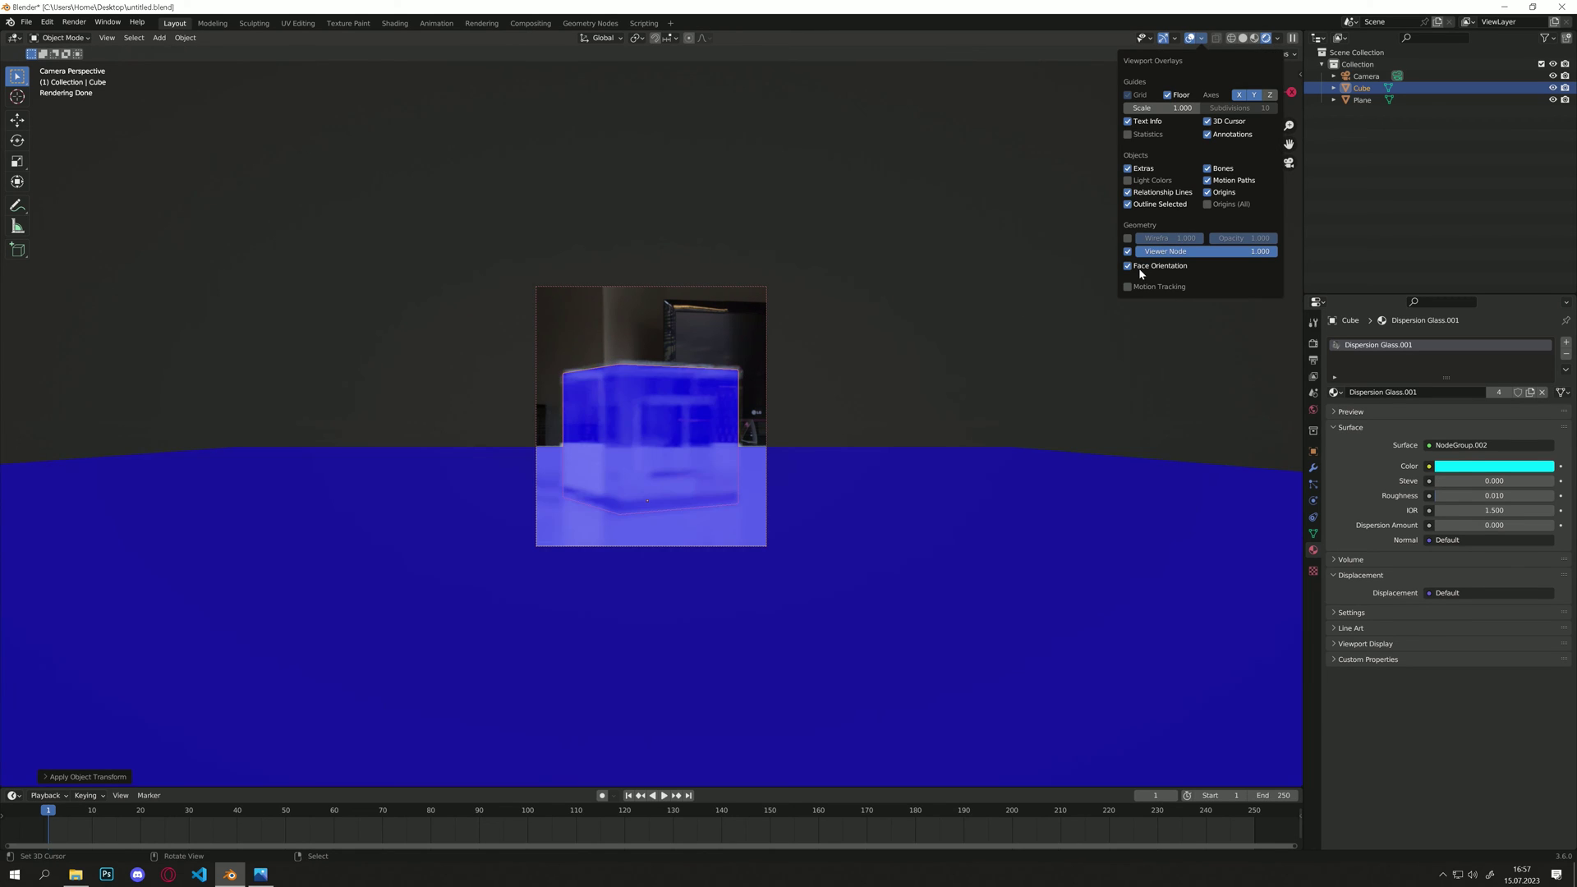
pyautogui.click(1140, 267)
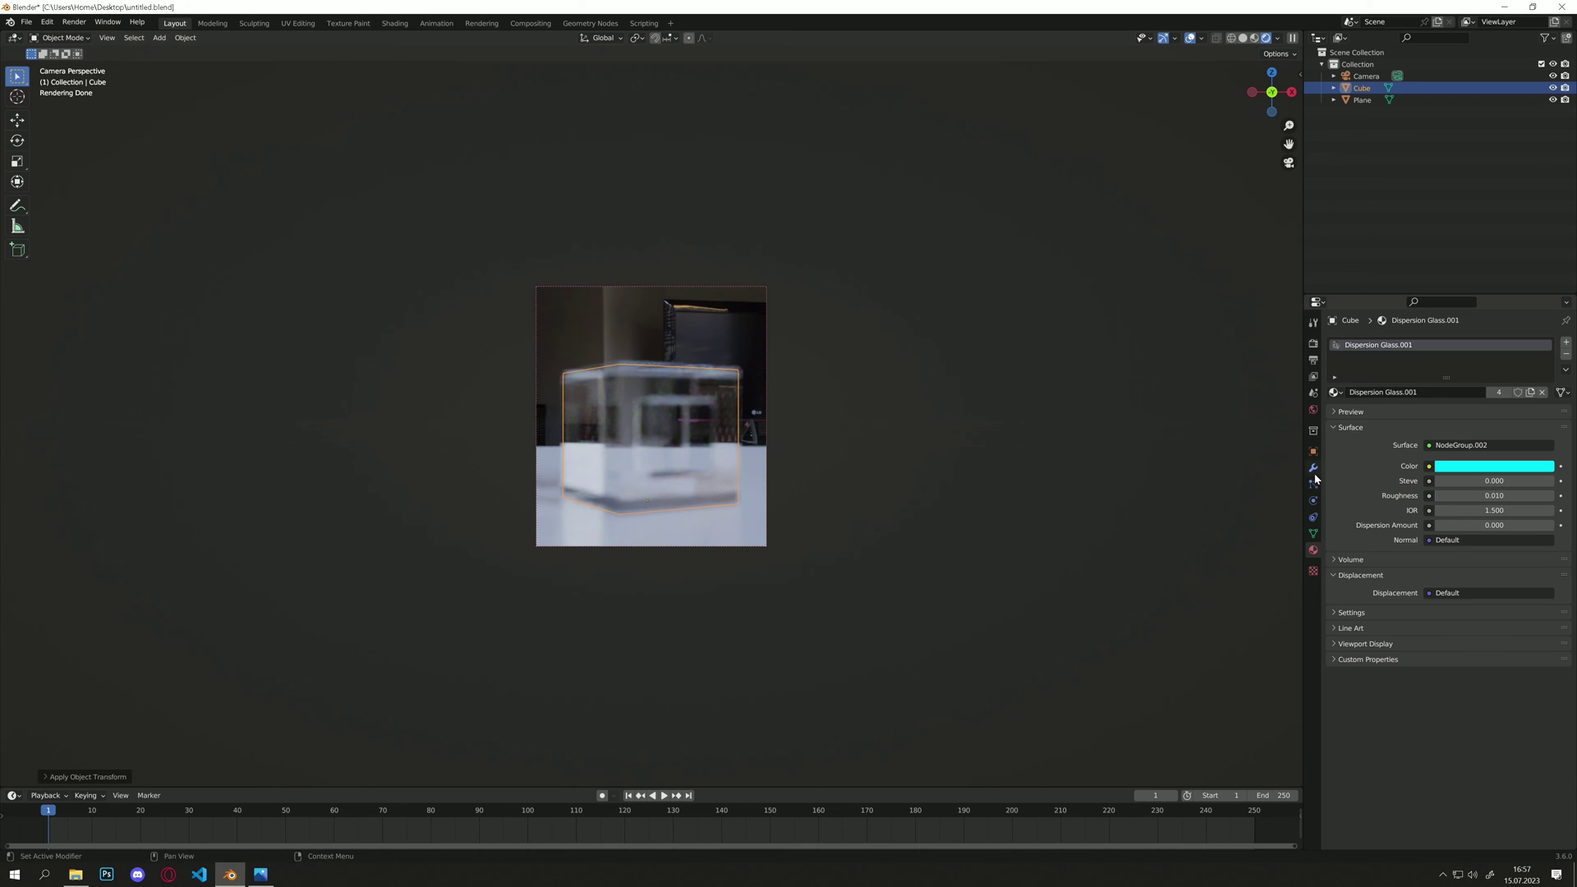
# Scale the glass cube down within the camera frame and apply its transform
pyautogui.press('s')
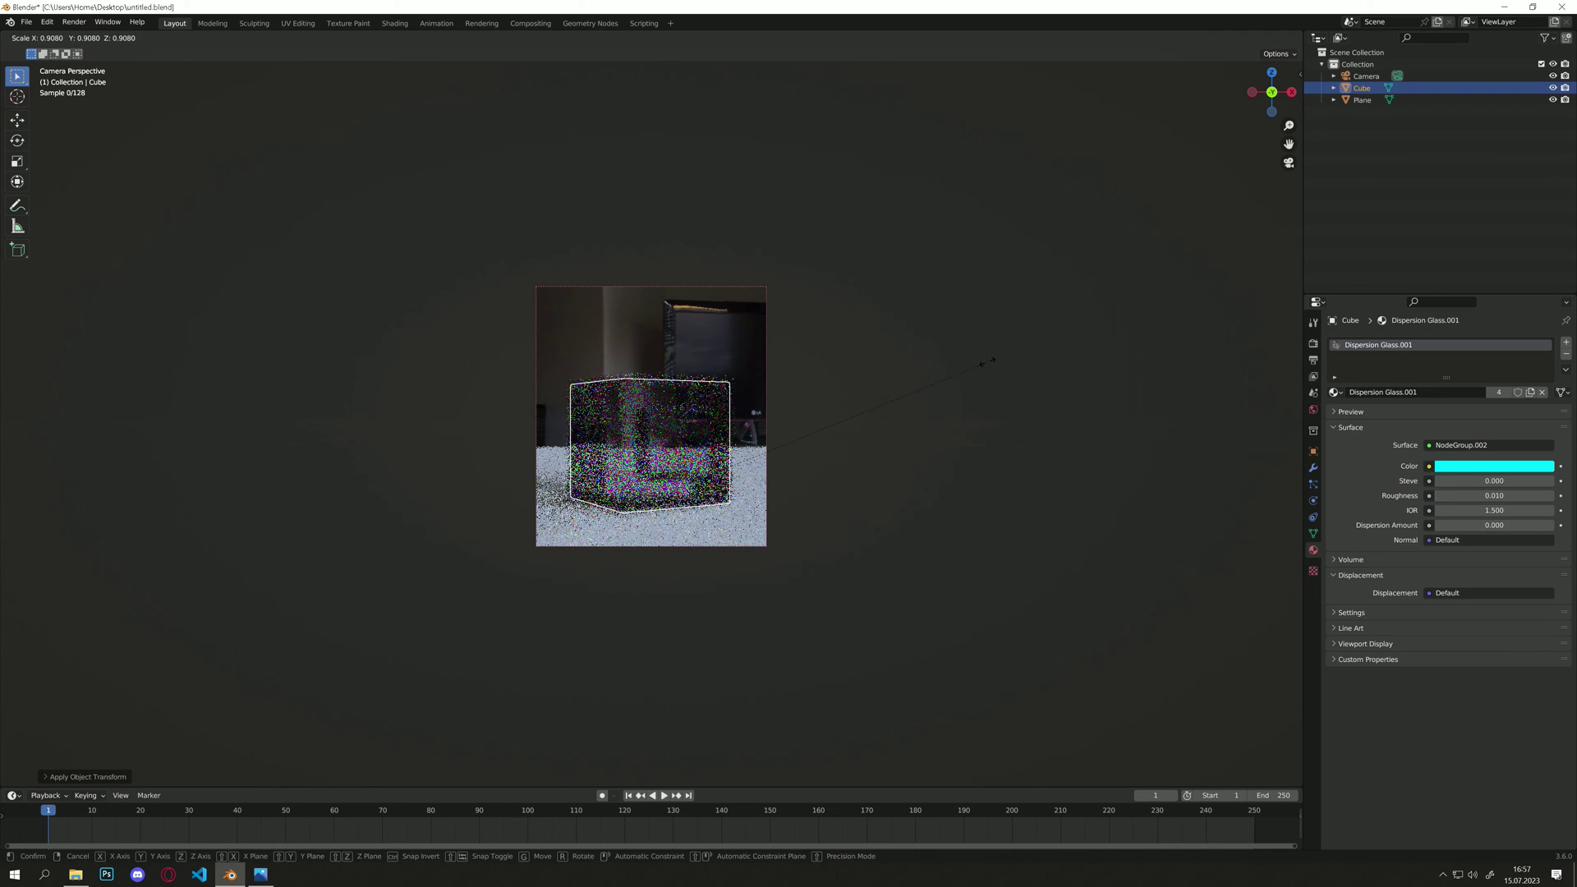
pyautogui.click(883, 411)
pyautogui.hotkey('ctrl', 'a')
pyautogui.click(742, 443)
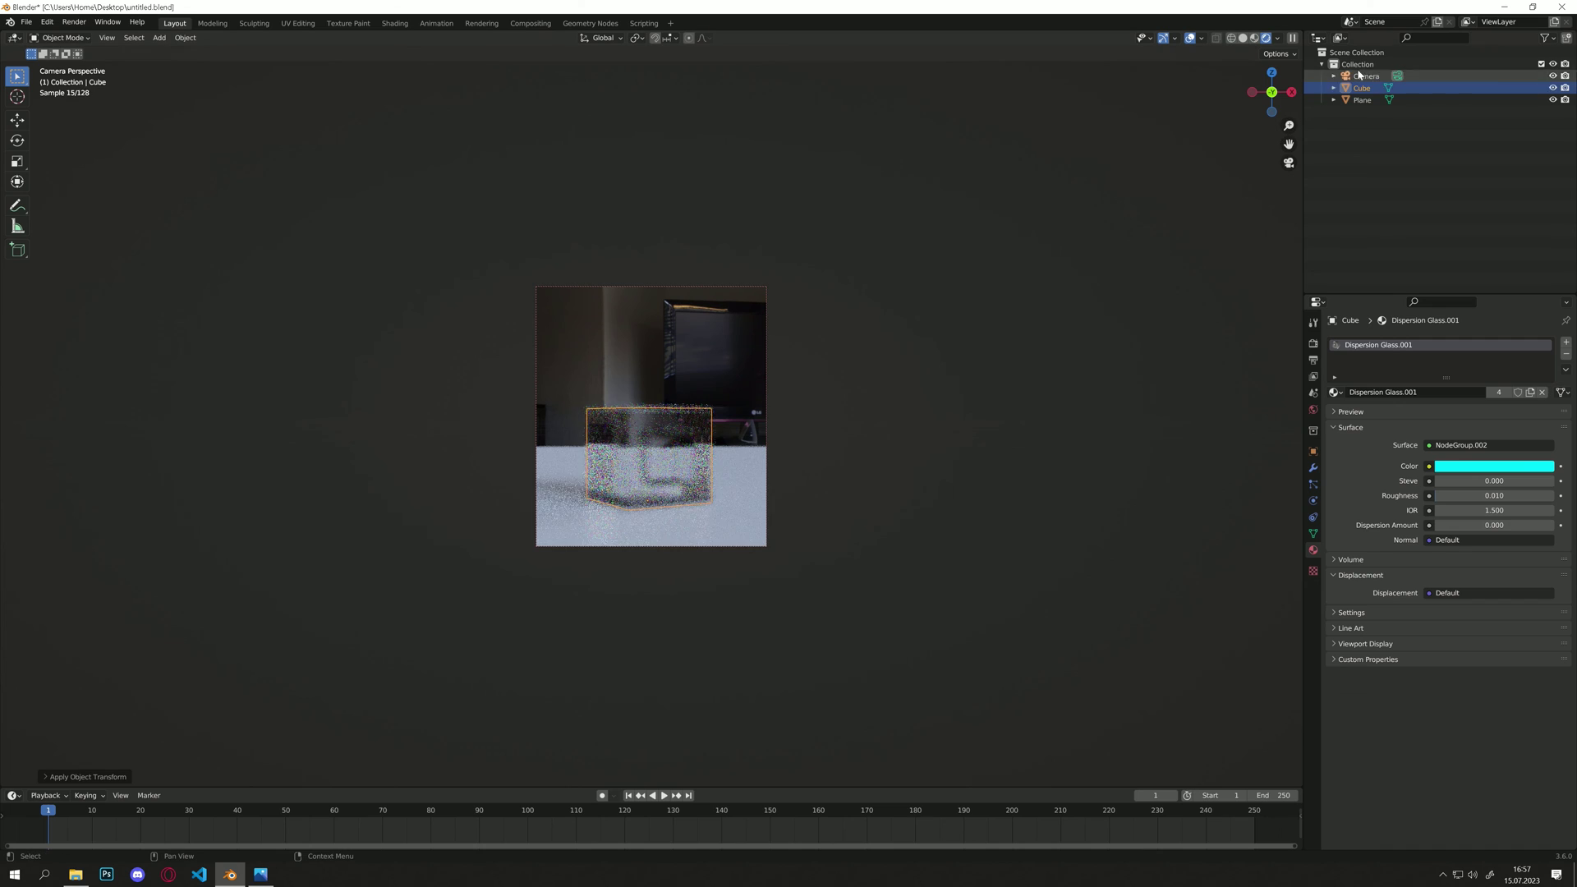
# Set the cube as the focus object for the camera's depth of field
pyautogui.click(1366, 75)
pyautogui.click(1476, 573)
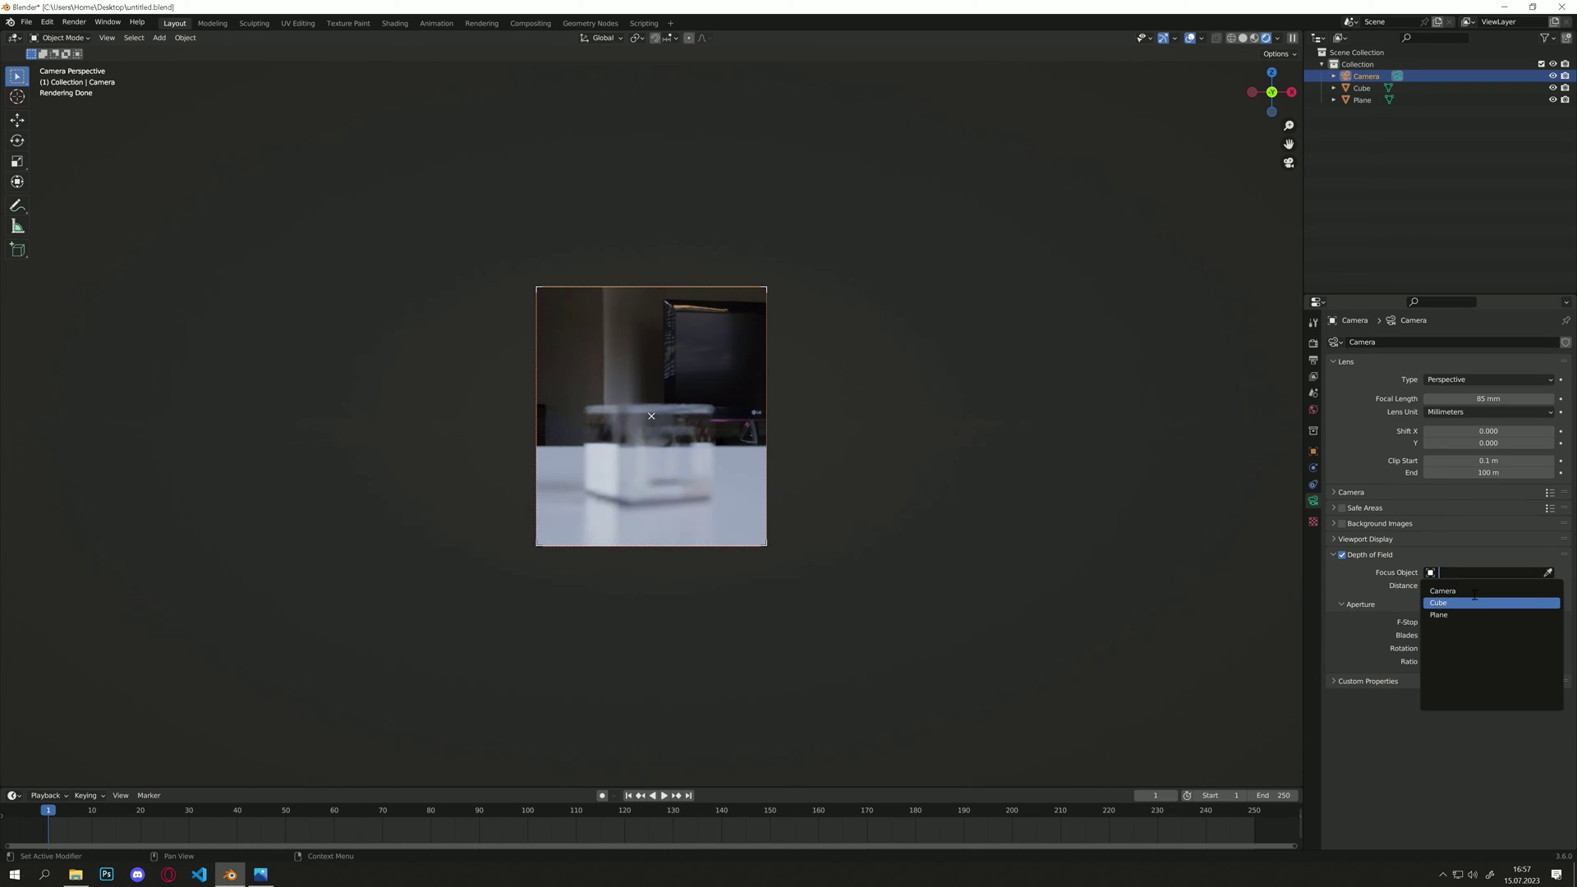
pyautogui.click(1454, 603)
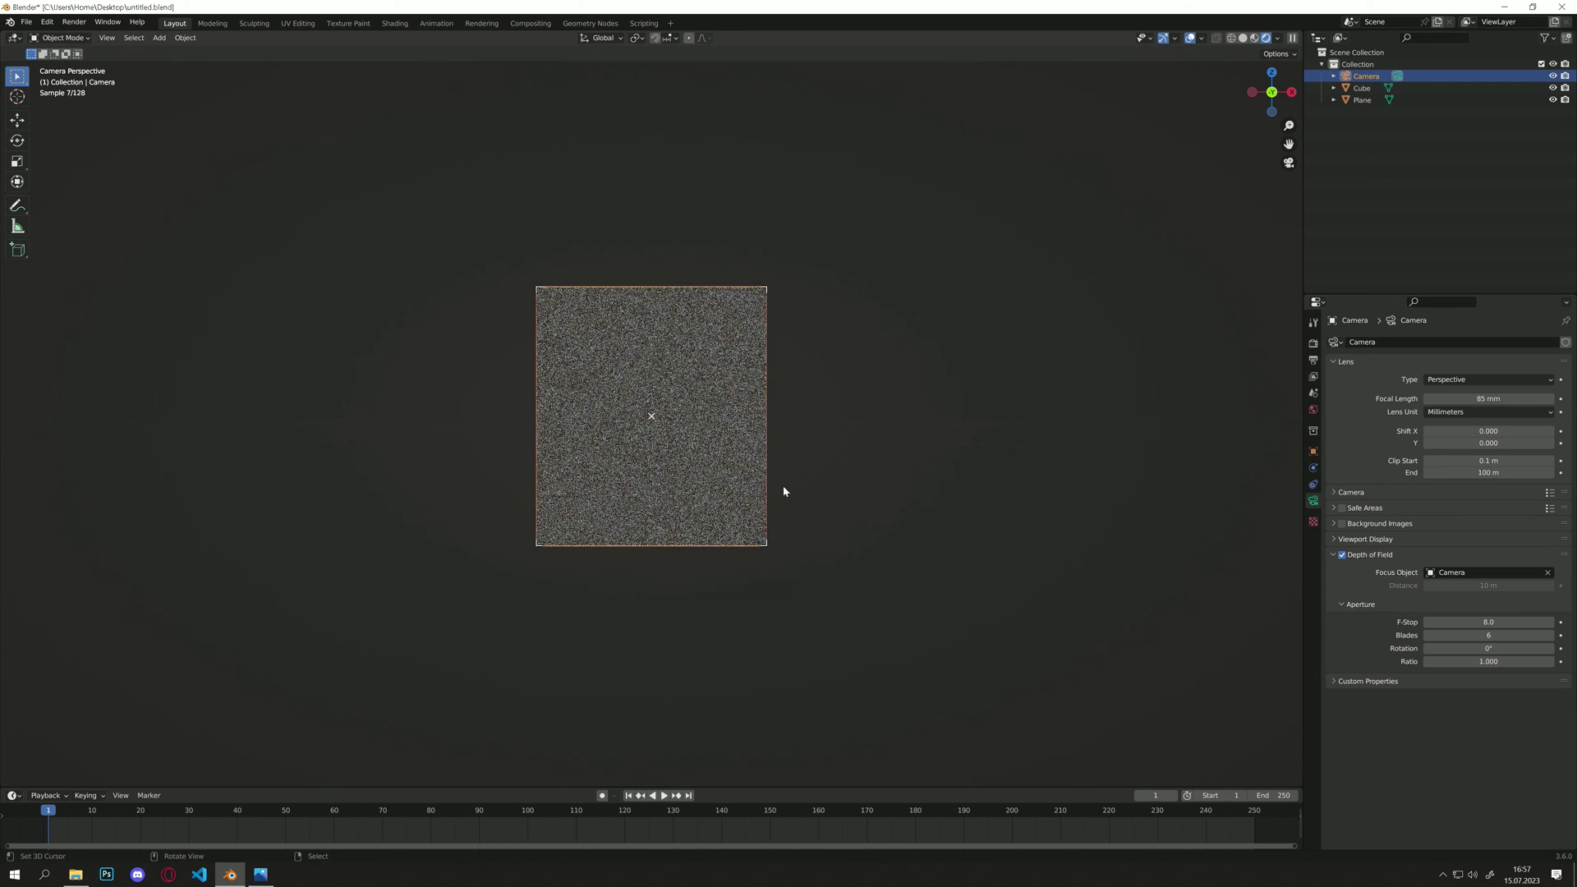
pyautogui.click(1496, 575)
pyautogui.click(1489, 605)
pyautogui.scroll(3, 881, 454)
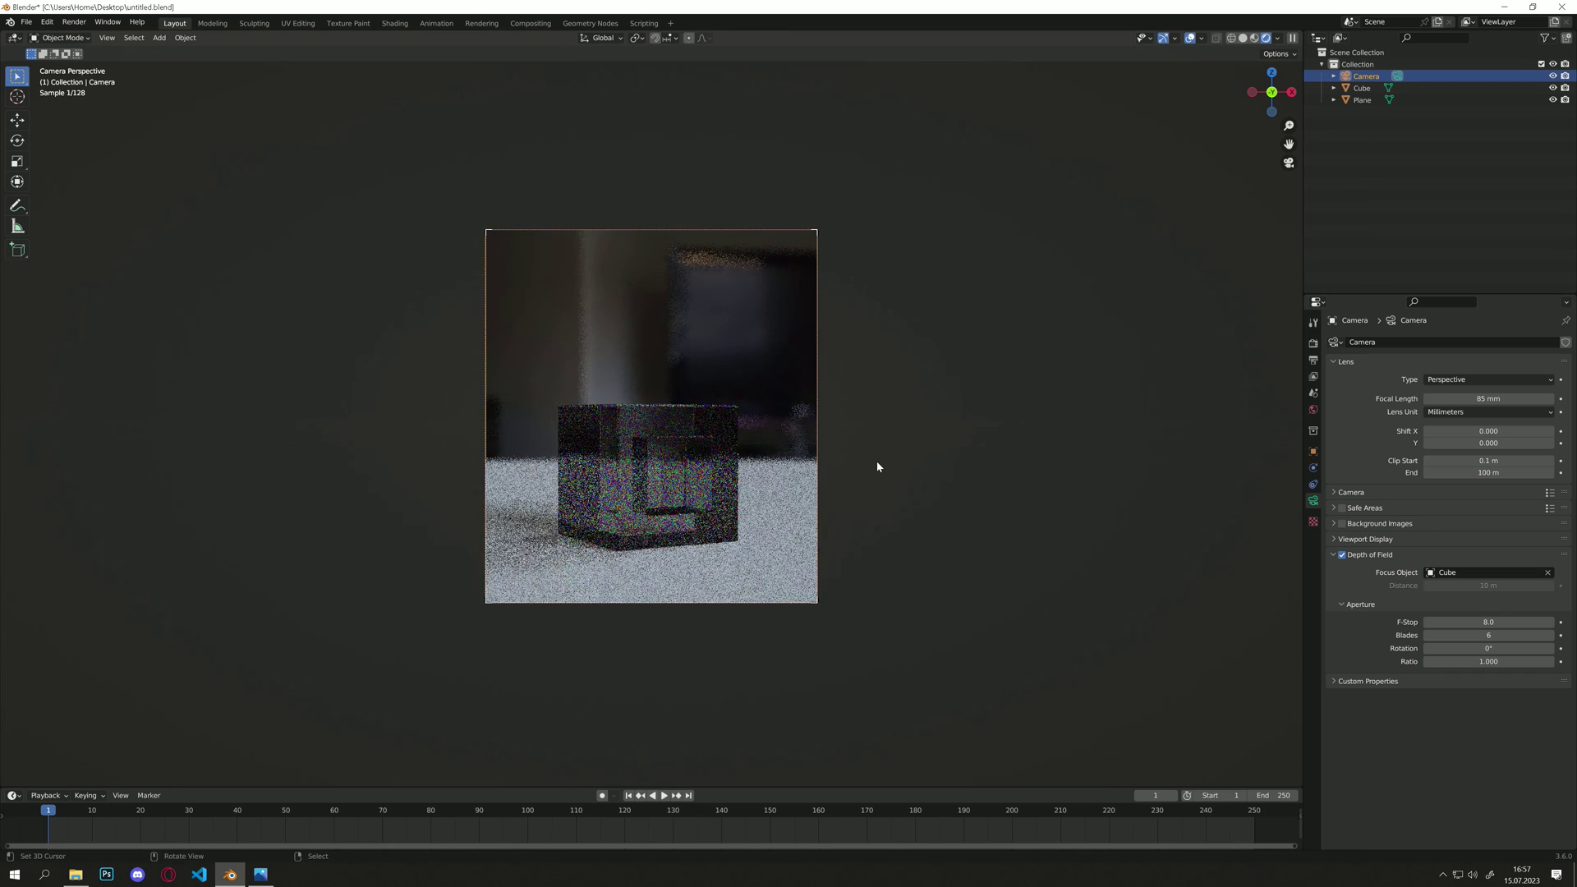
# Enlarge the glass cube in the camera frame and apply its scale
pyautogui.click(723, 460)
pyautogui.press('s')
pyautogui.click(795, 477)
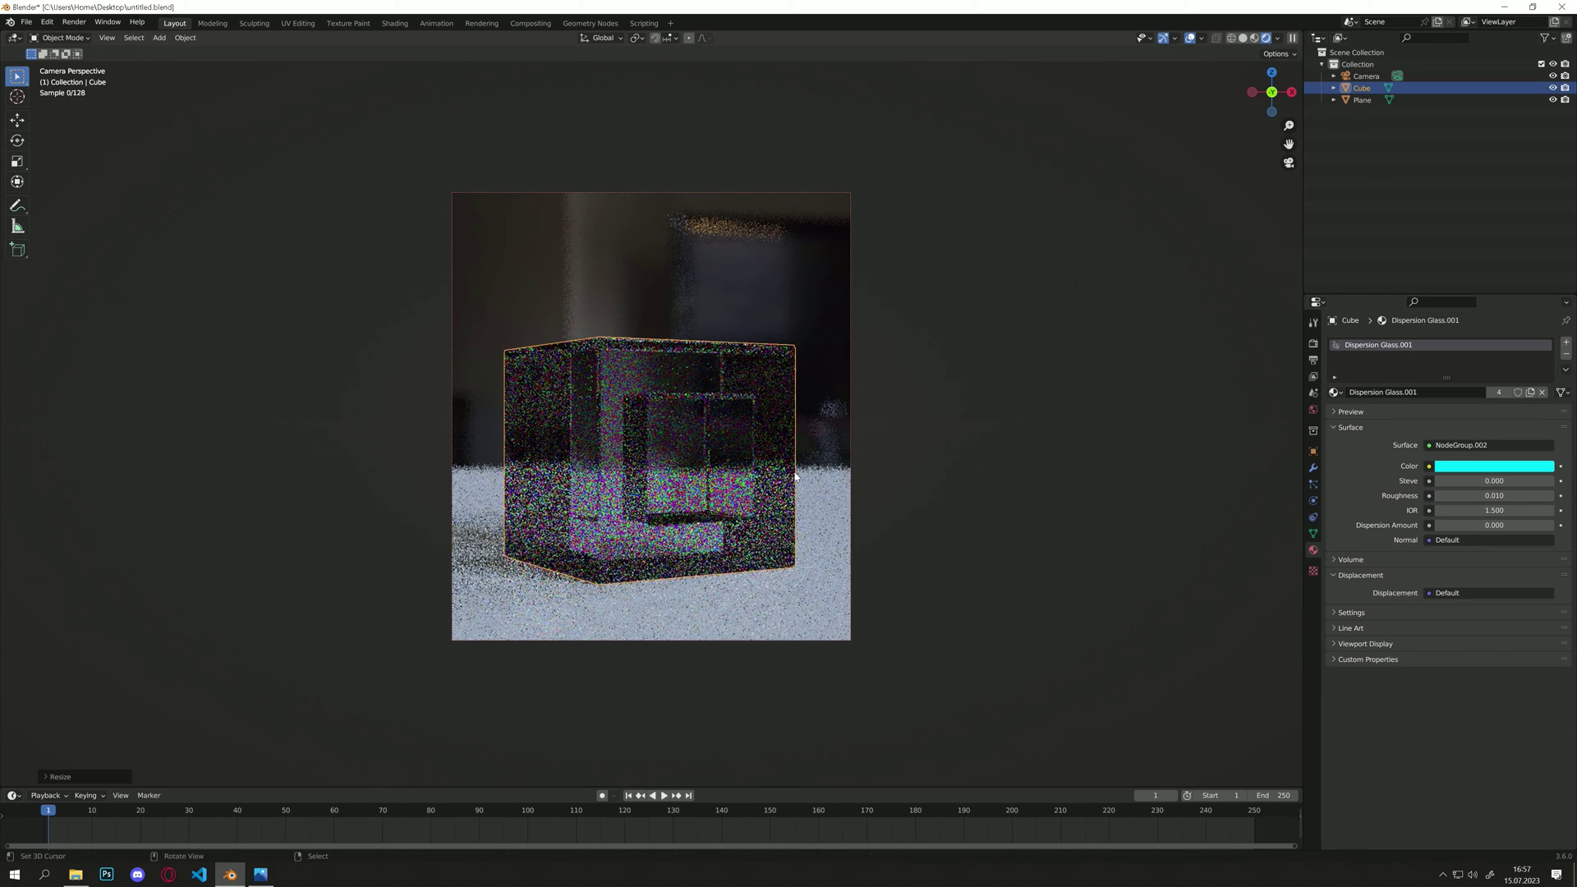
pyautogui.hotkey('ctrl', 'a')
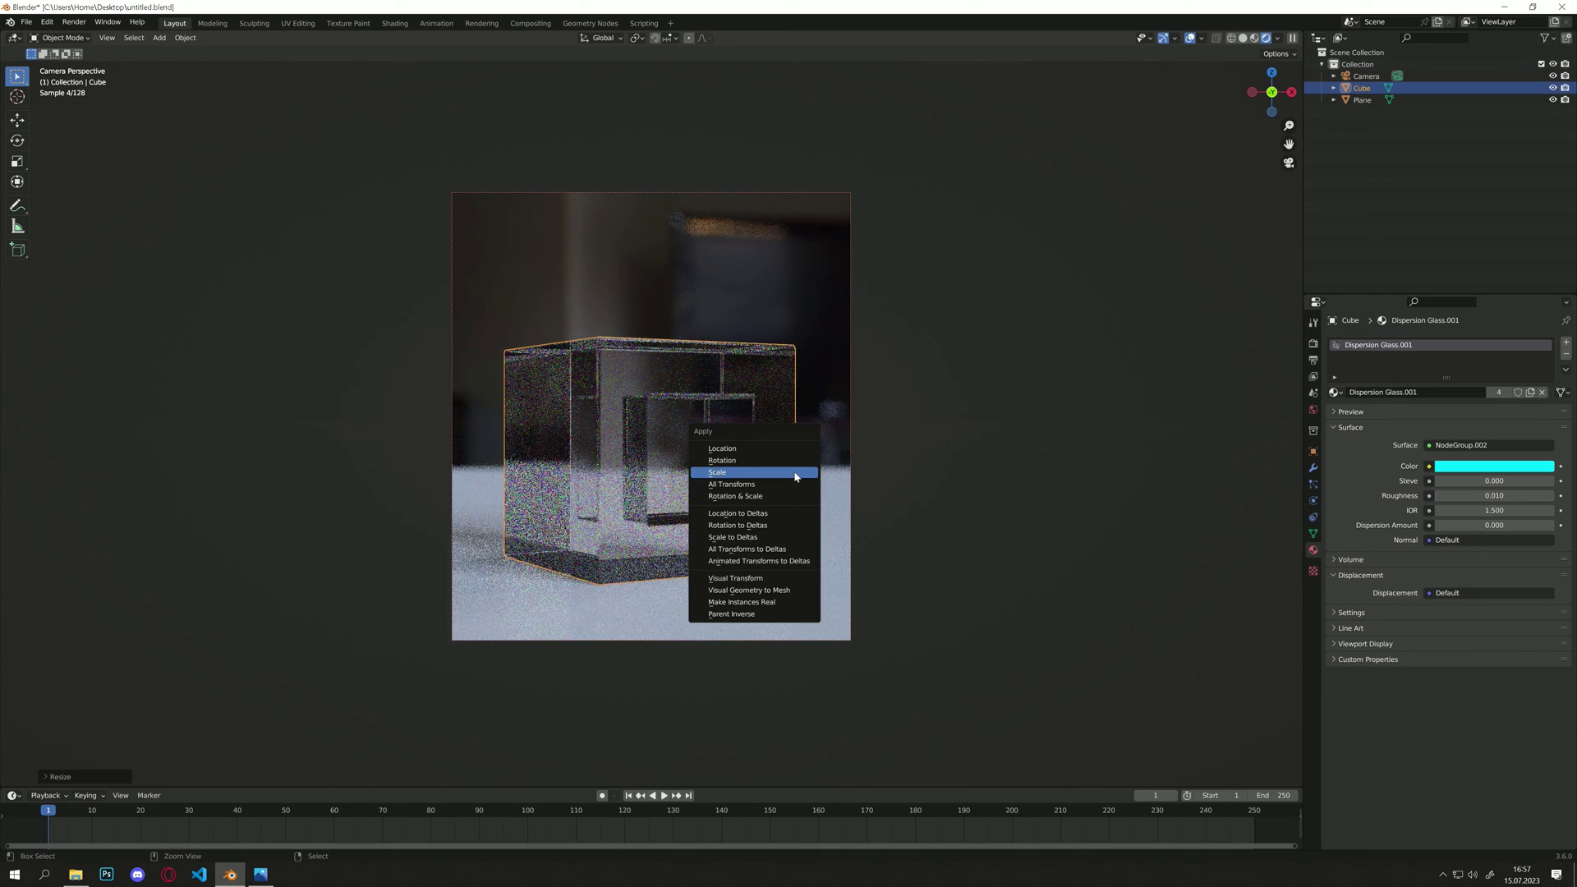
pyautogui.click(795, 472)
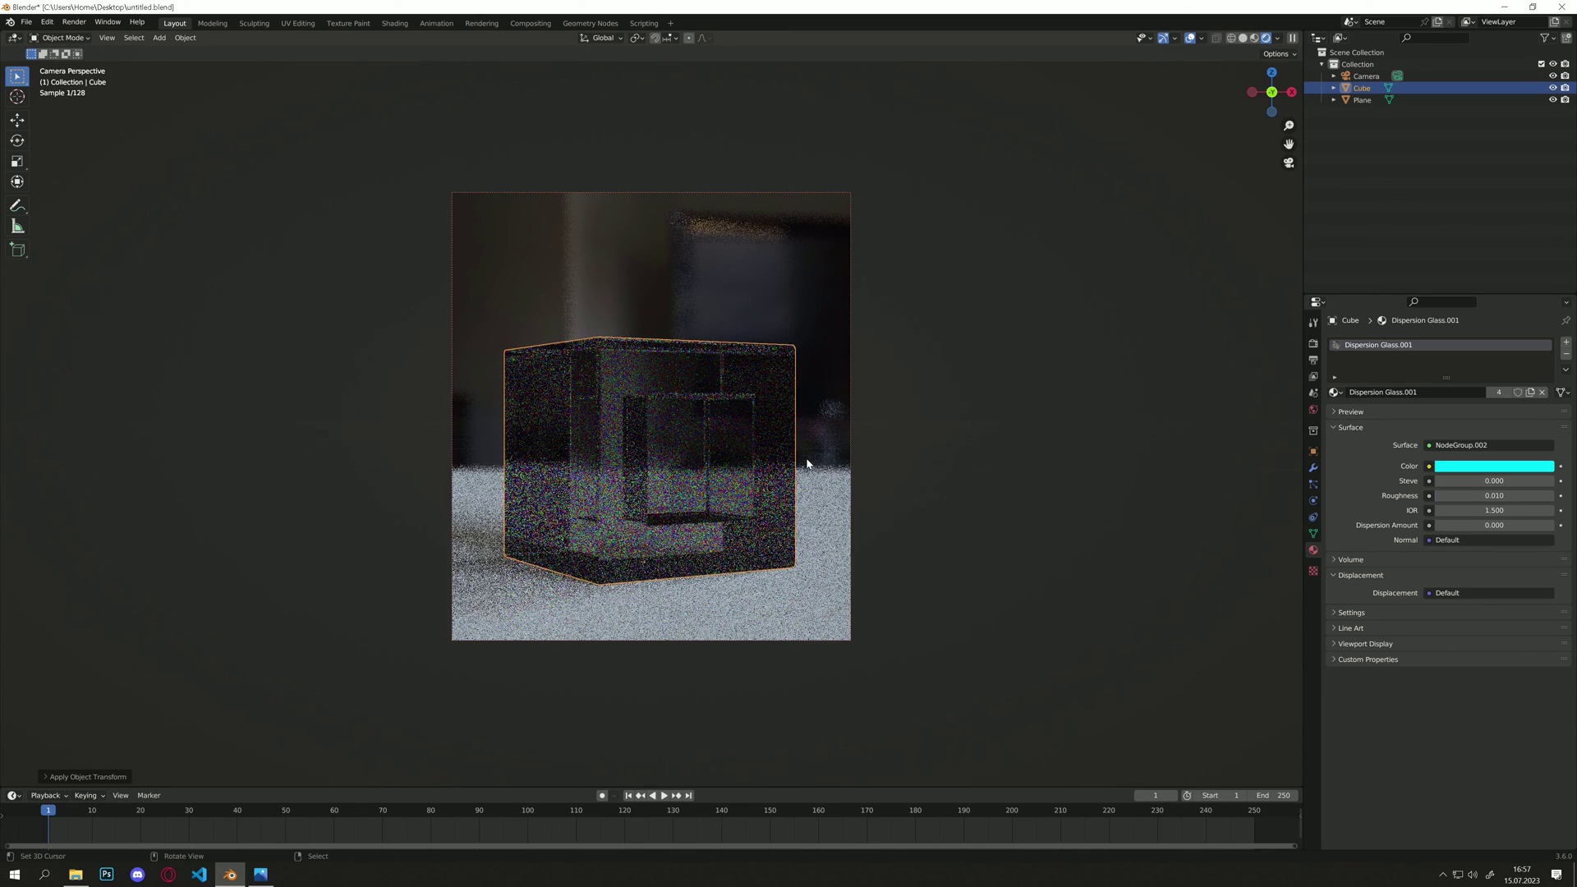
# Apply Shade Smooth to the glass cube and hide the viewport overlays
pyautogui.rightClick(772, 384)
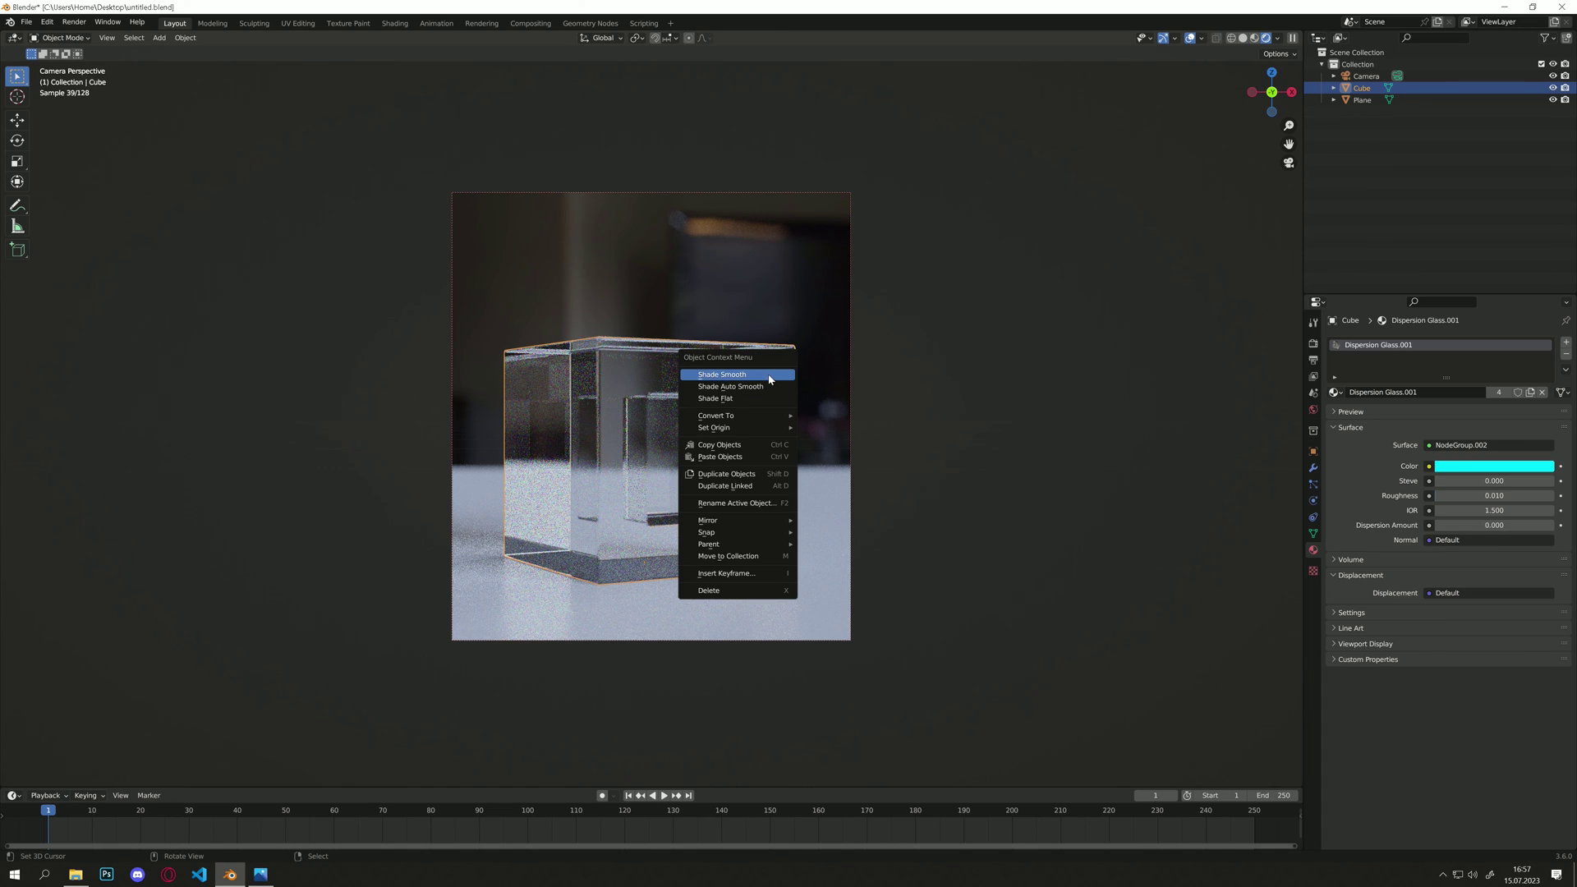
pyautogui.click(770, 362)
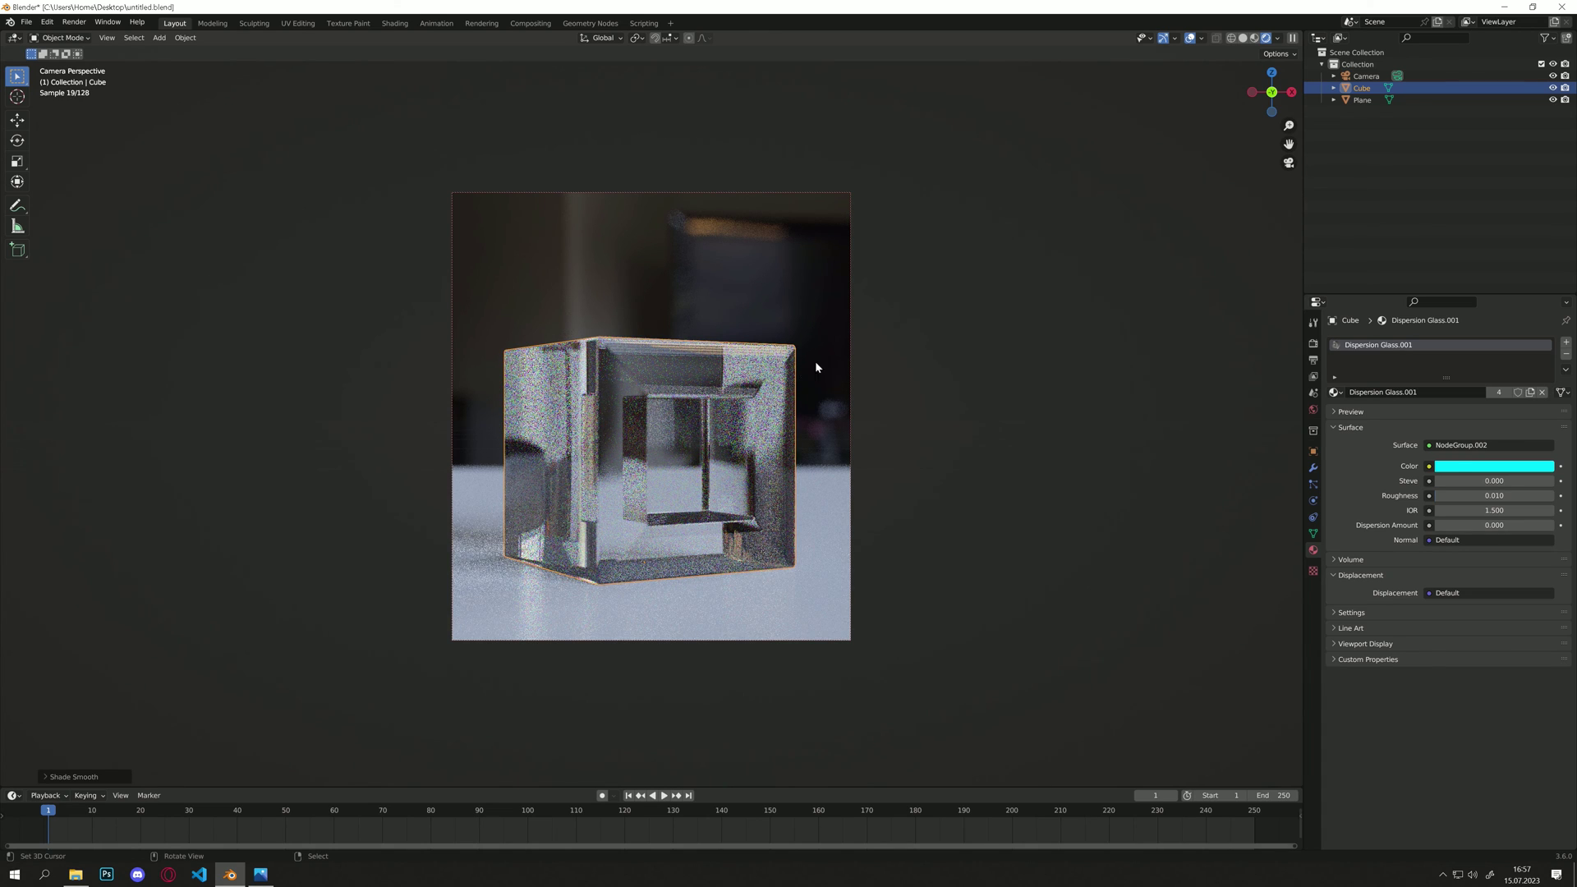
pyautogui.scroll(2, 800, 426)
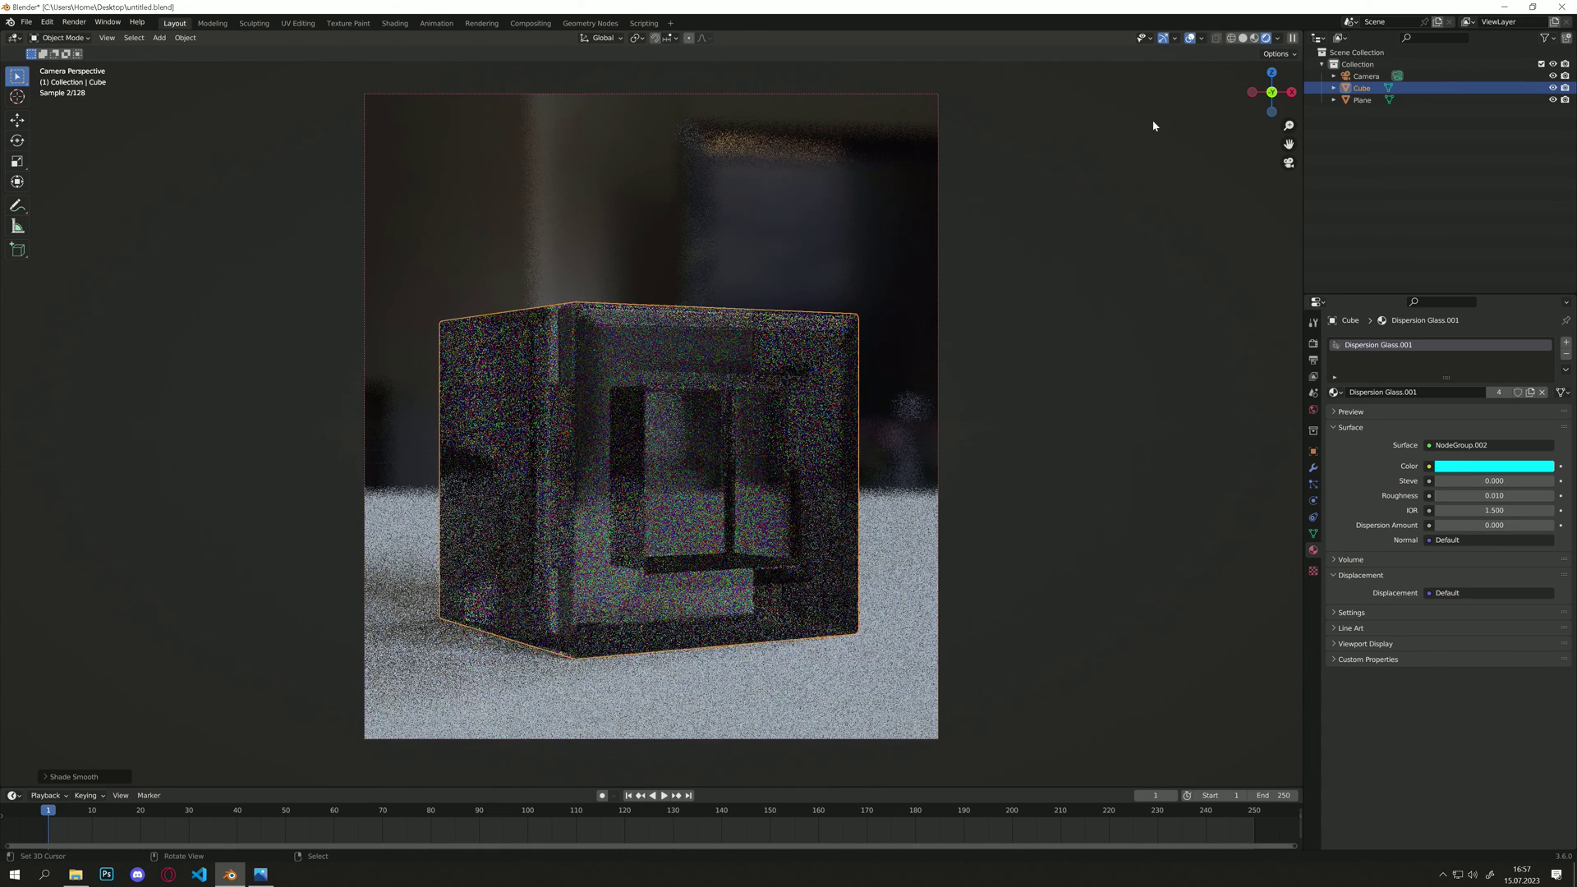
pyautogui.click(1191, 38)
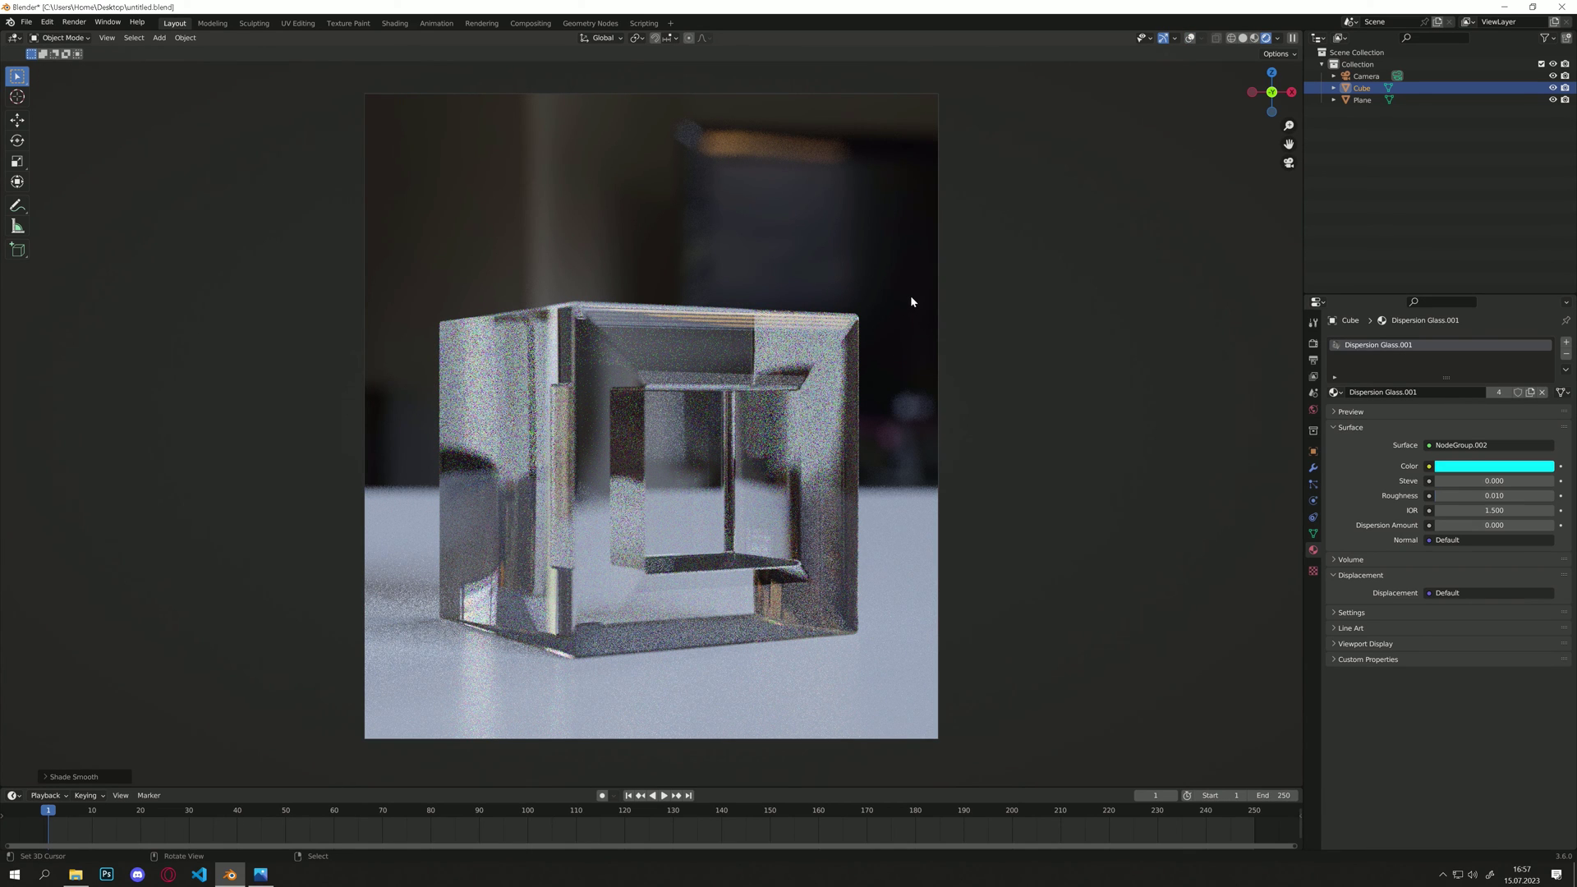
# Inspect the smooth-shaded cube from several sides in solid shading, and return to the camera view
pyautogui.click(1243, 38)
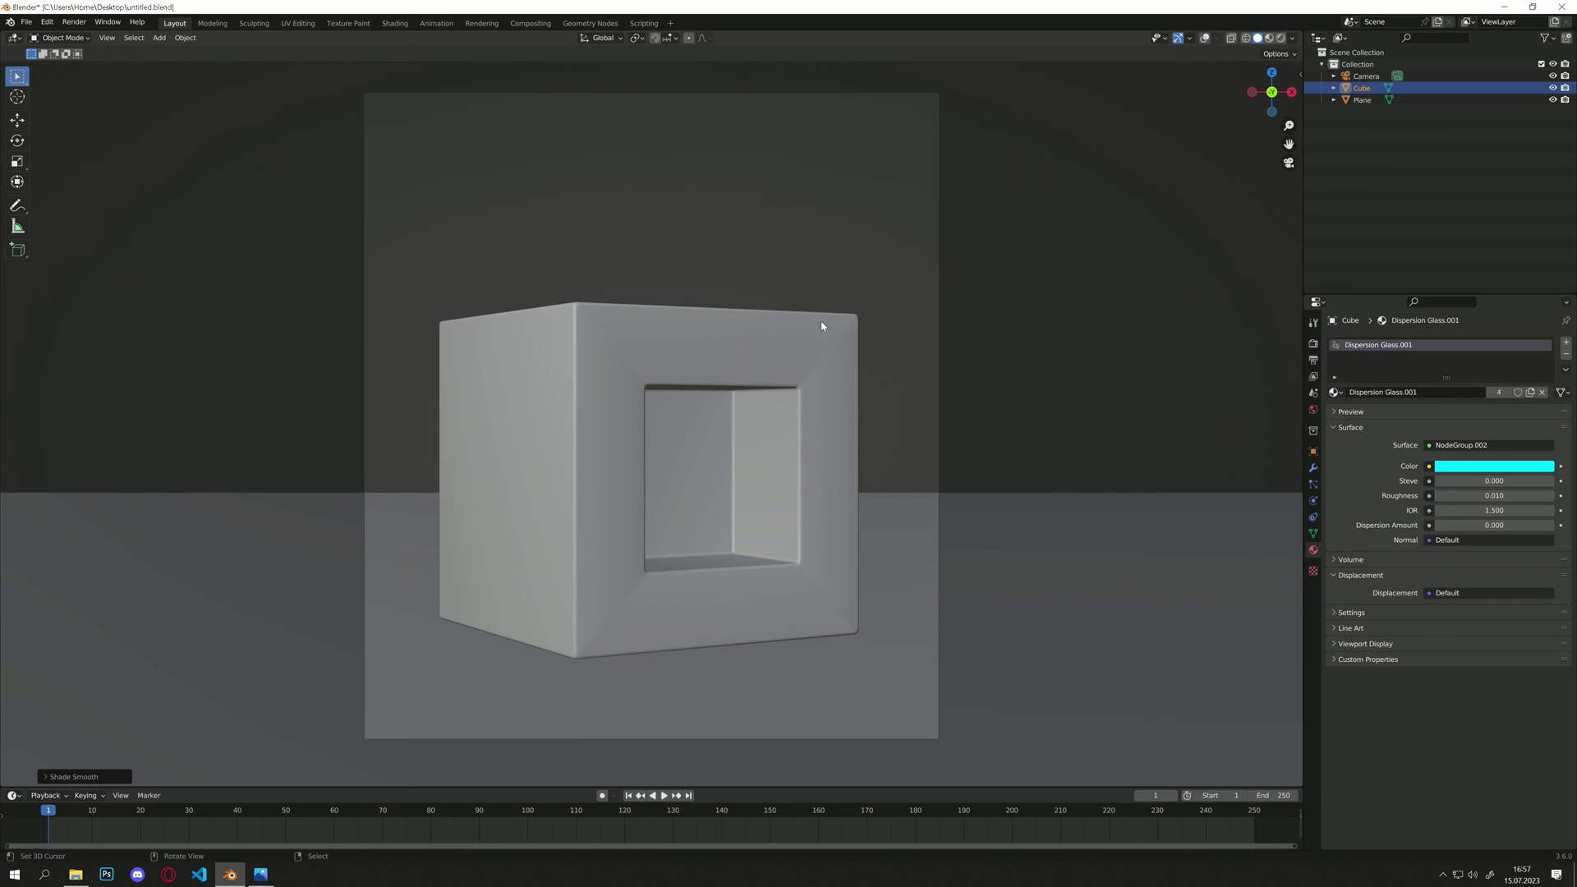
pyautogui.moveTo(719, 308); pyautogui.dragTo(575, 433, button='middle')
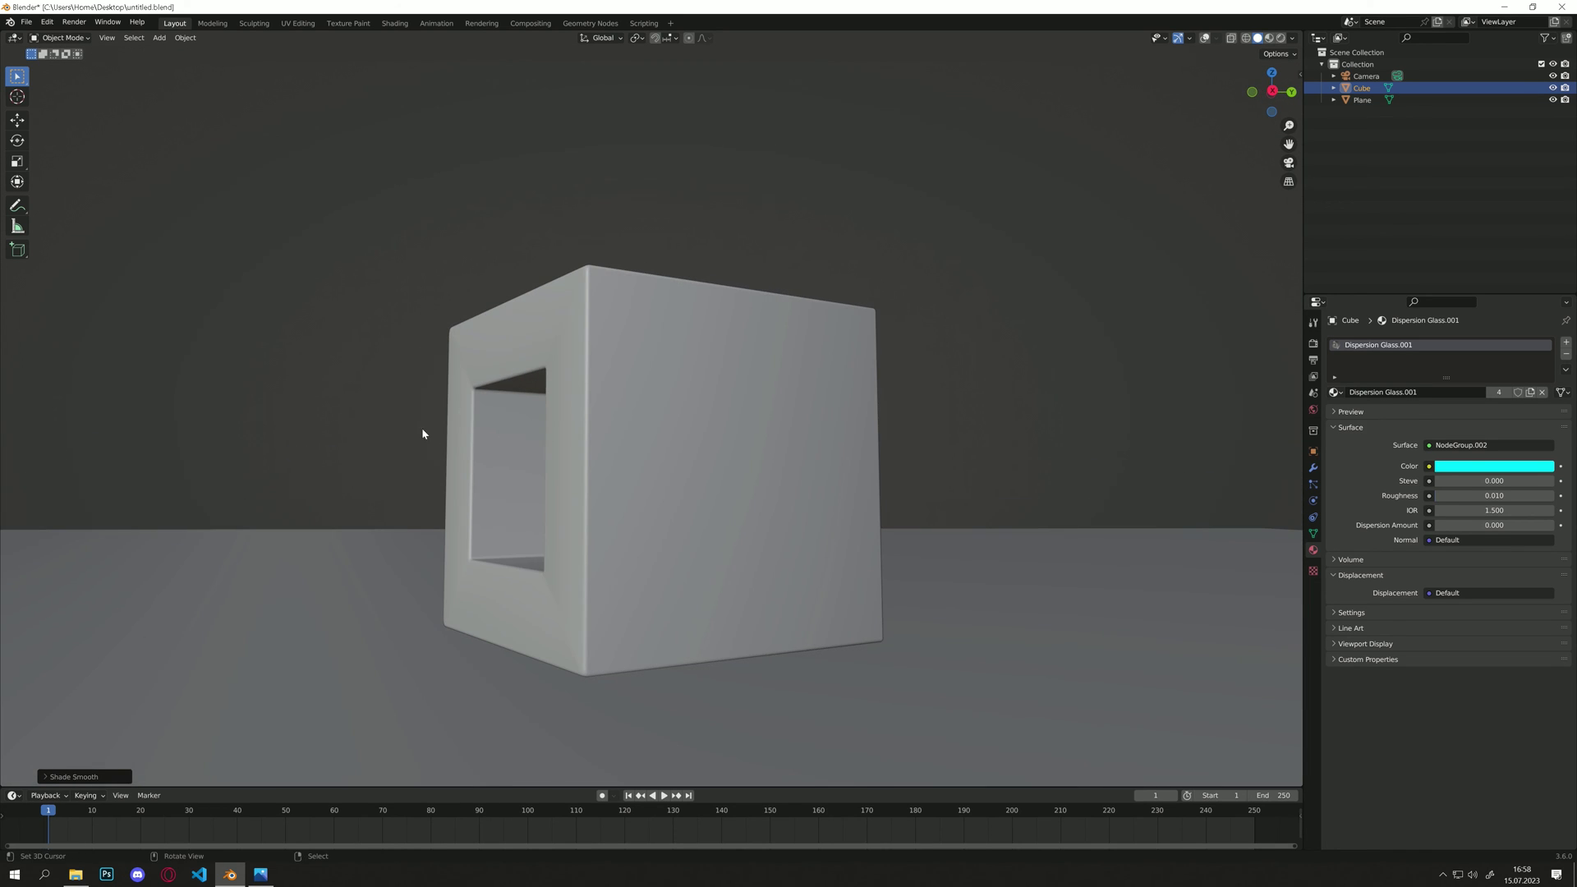
pyautogui.moveTo(420, 477); pyautogui.dragTo(570, 484, button='middle')
pyautogui.press('KP_0')
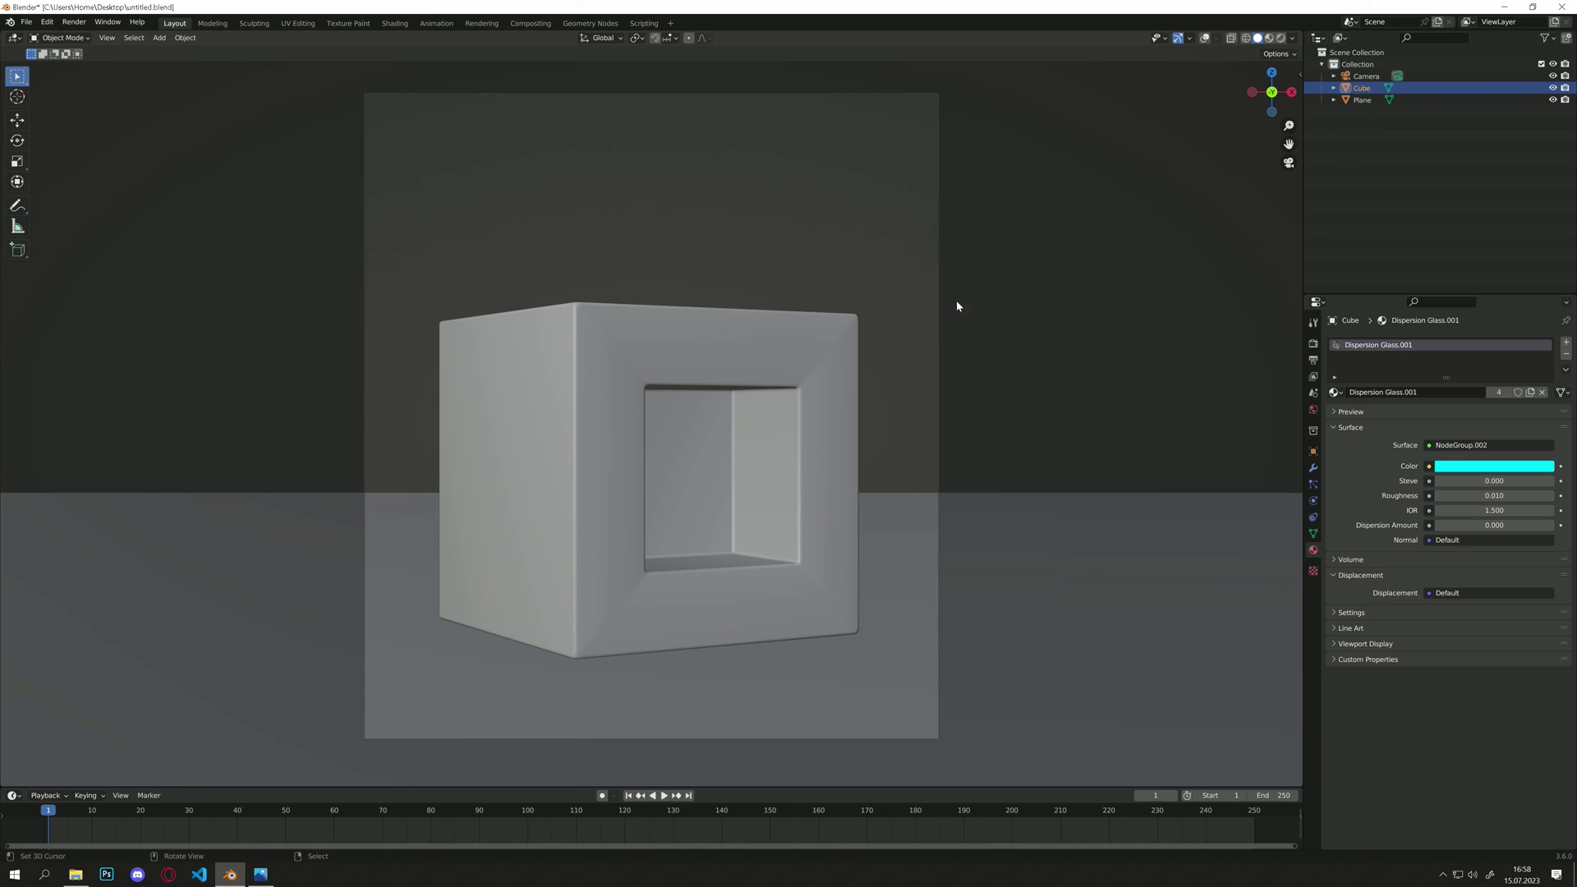
# Reapply smooth shading to the cube and add a Weighted Normal modifier to it
pyautogui.rightClick(847, 339)
pyautogui.click(847, 348)
pyautogui.click(1313, 467)
pyautogui.click(1365, 342)
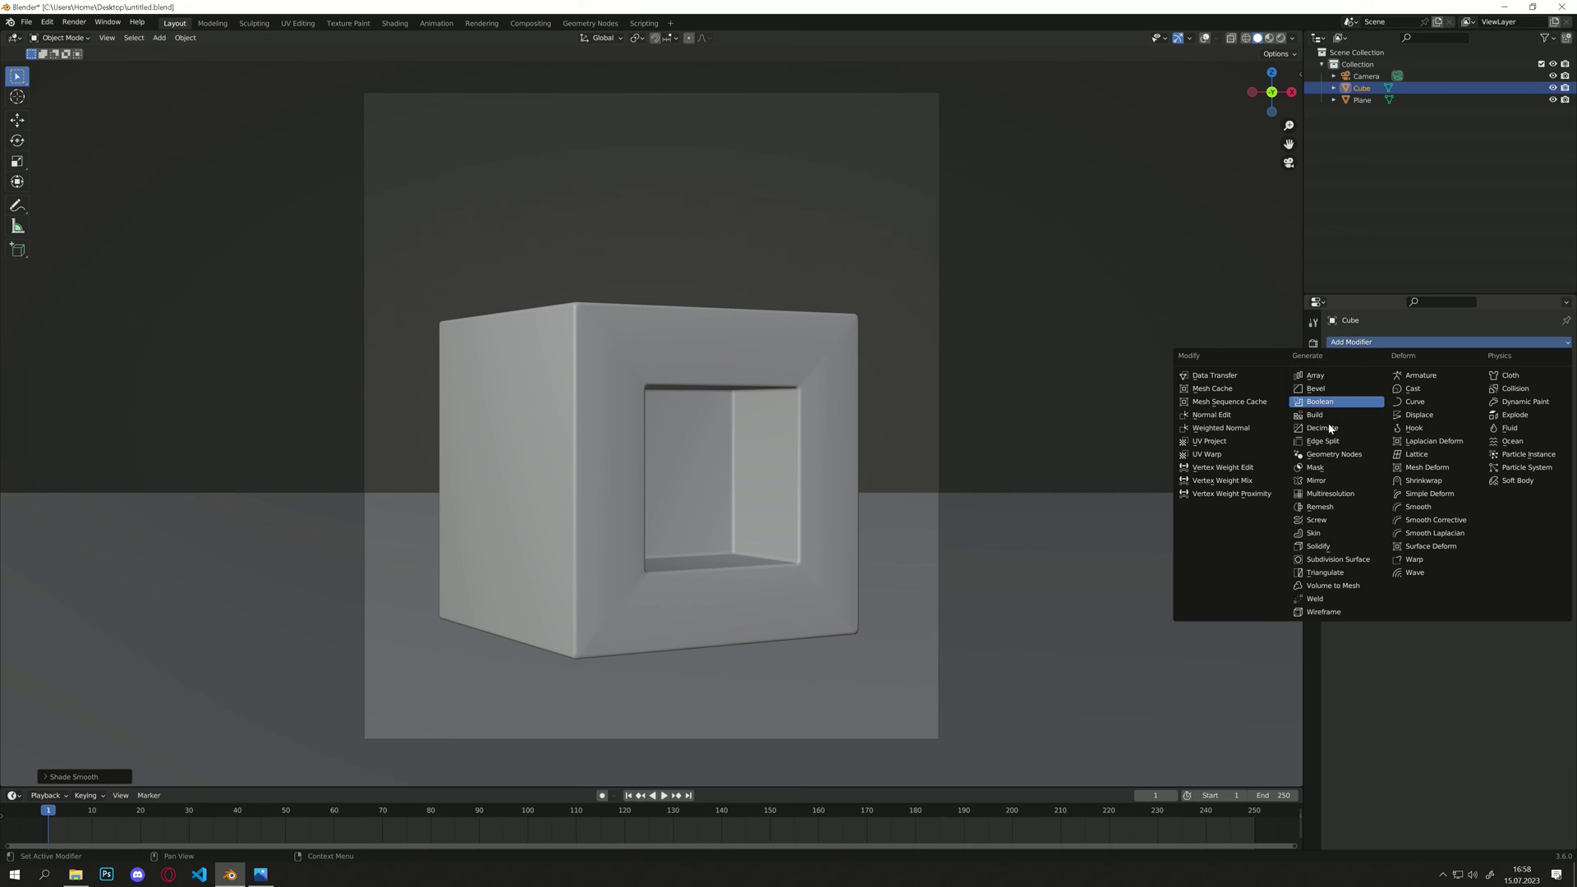
pyautogui.click(1228, 428)
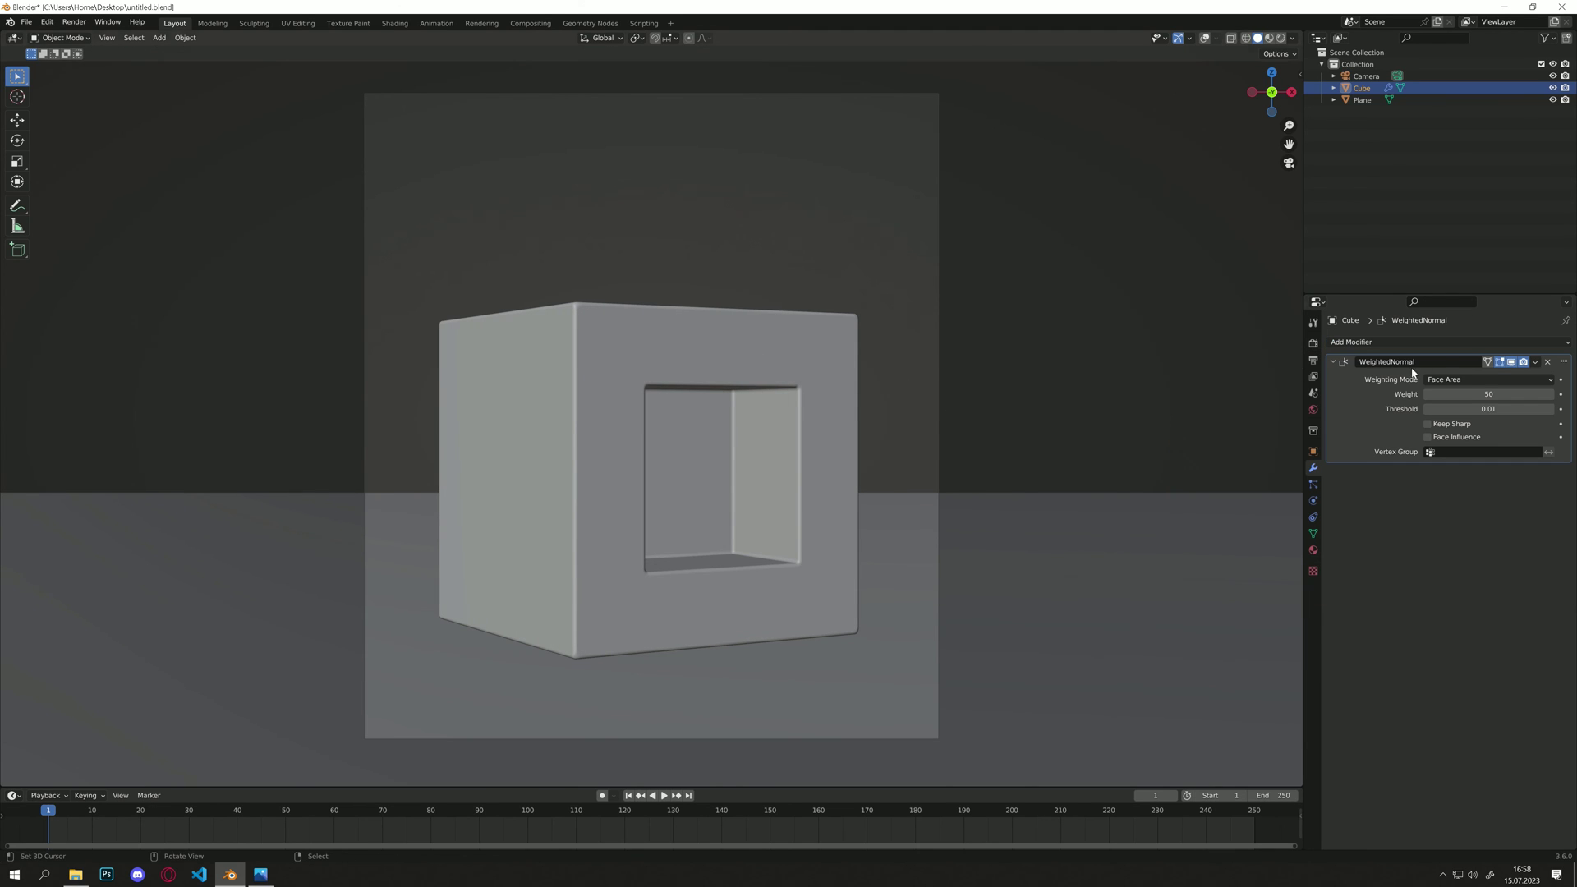
# Toggle the cube's Weighted Normal modifier off and on repeatedly in the viewport to compare the solid shading
pyautogui.click(1512, 363)
pyautogui.click(1513, 362)
pyautogui.click(1512, 362)
pyautogui.click(1512, 362)
pyautogui.click(1512, 362)
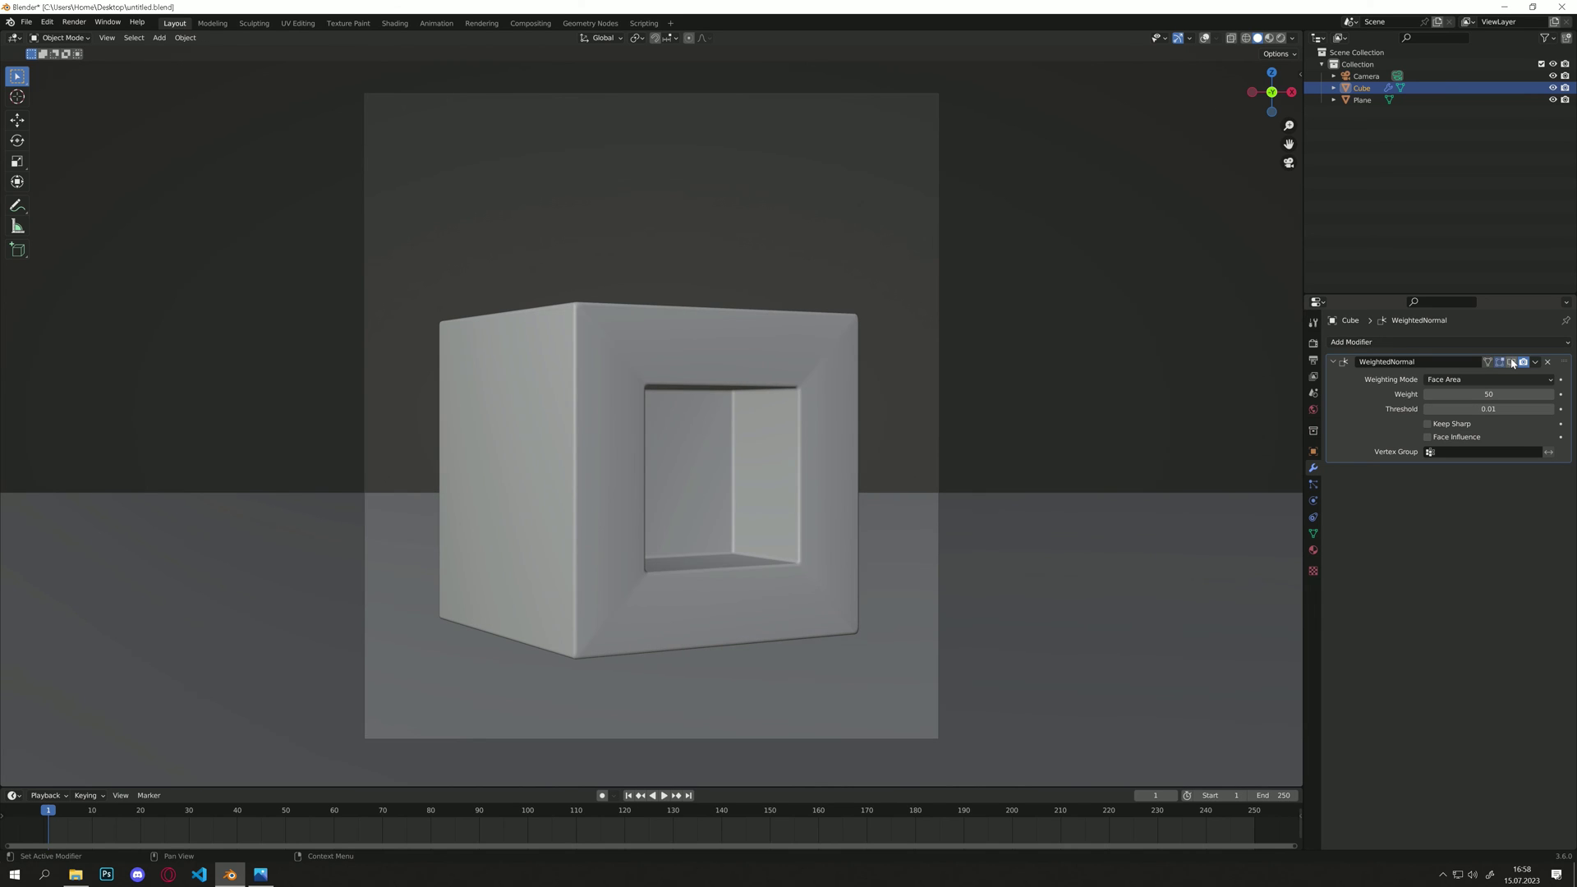
pyautogui.click(1512, 362)
pyautogui.click(1512, 362)
pyautogui.click(1512, 363)
pyautogui.click(1512, 362)
pyautogui.click(1512, 362)
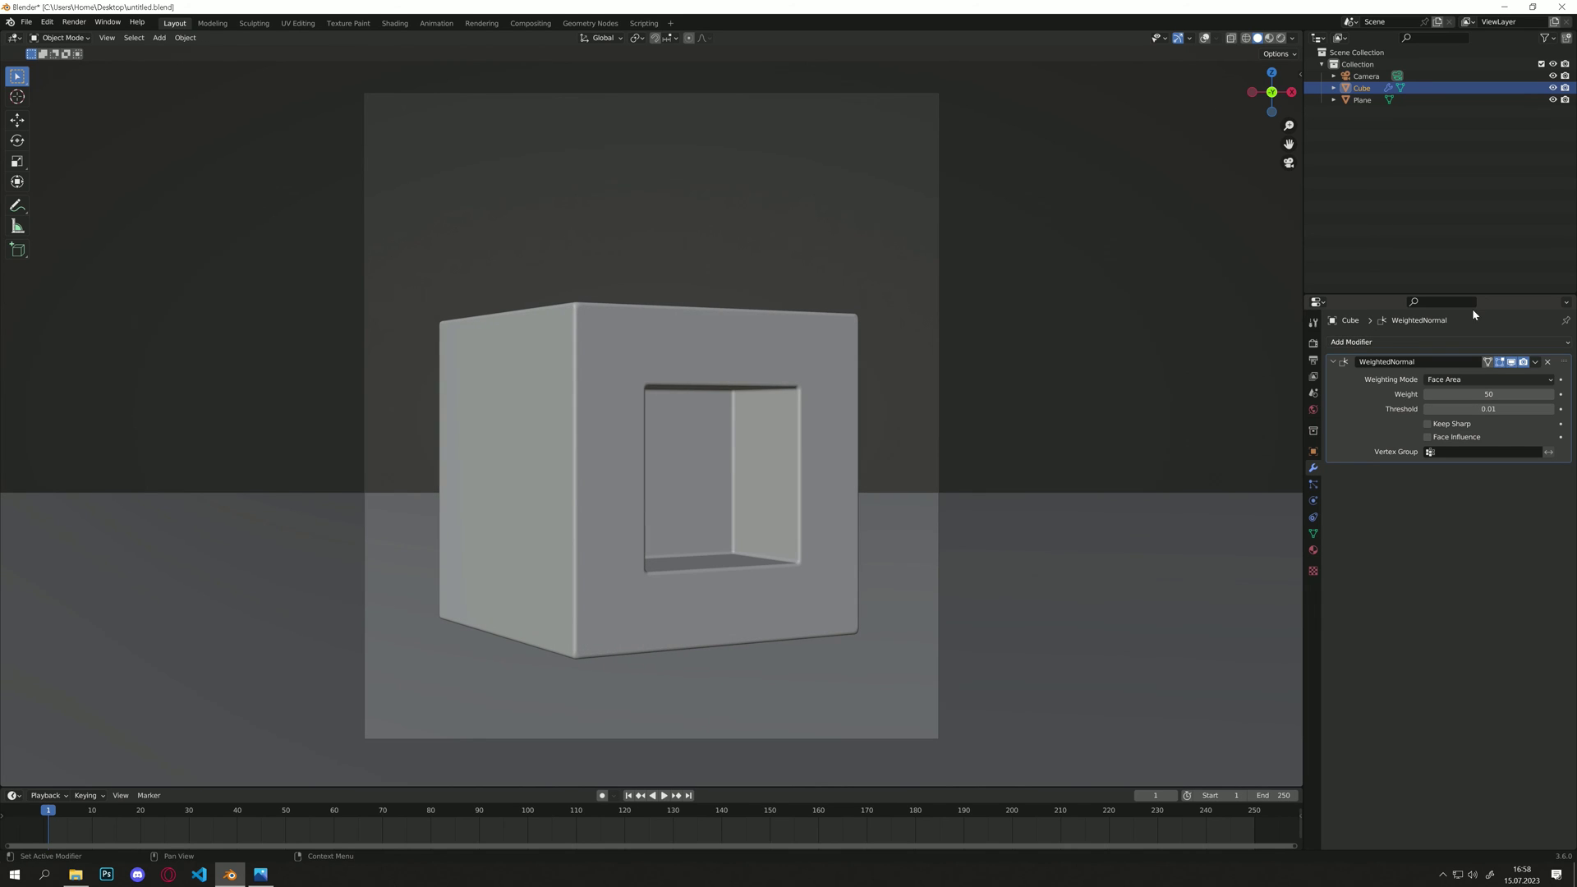
# Compare the cube's glass in rendered shading with the Weighted Normal modifier disabled and re-enabled in the viewport
pyautogui.click(1513, 362)
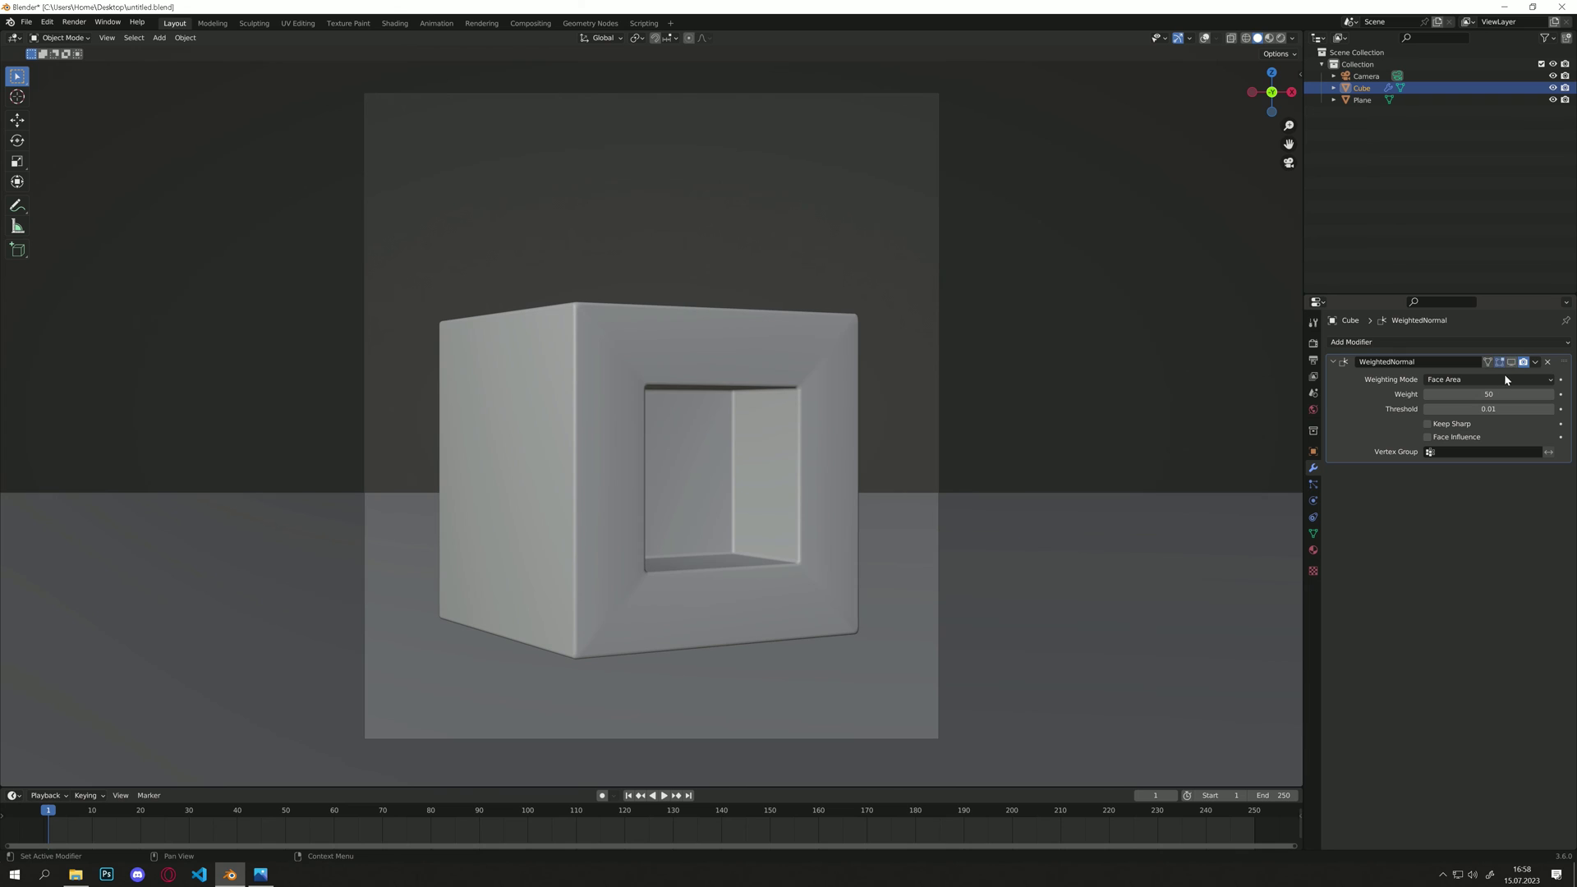
pyautogui.click(1281, 38)
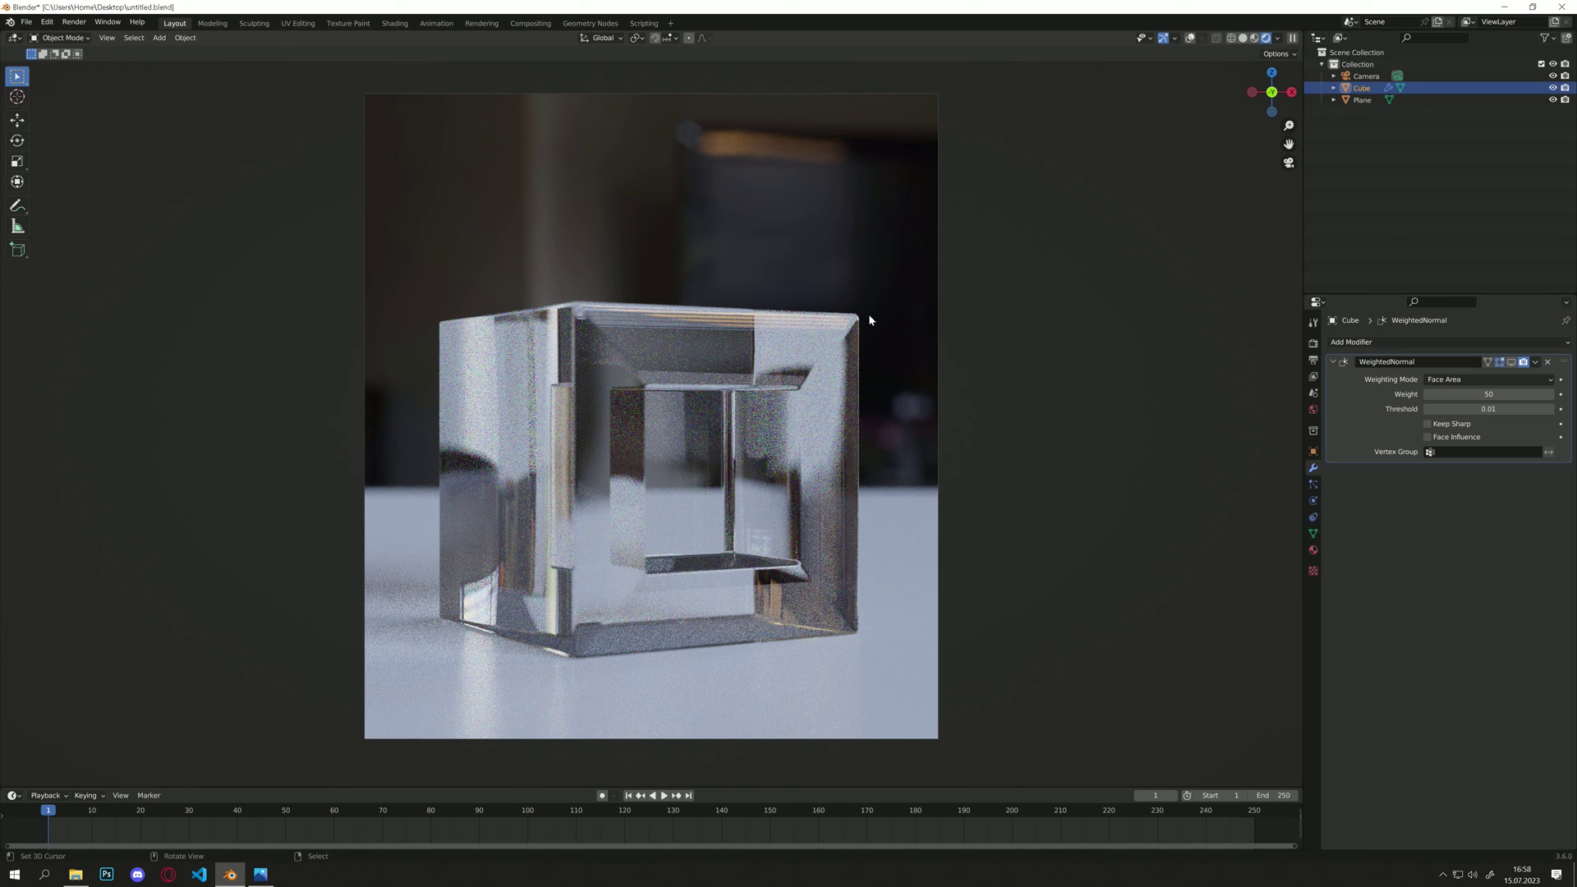
pyautogui.click(1511, 363)
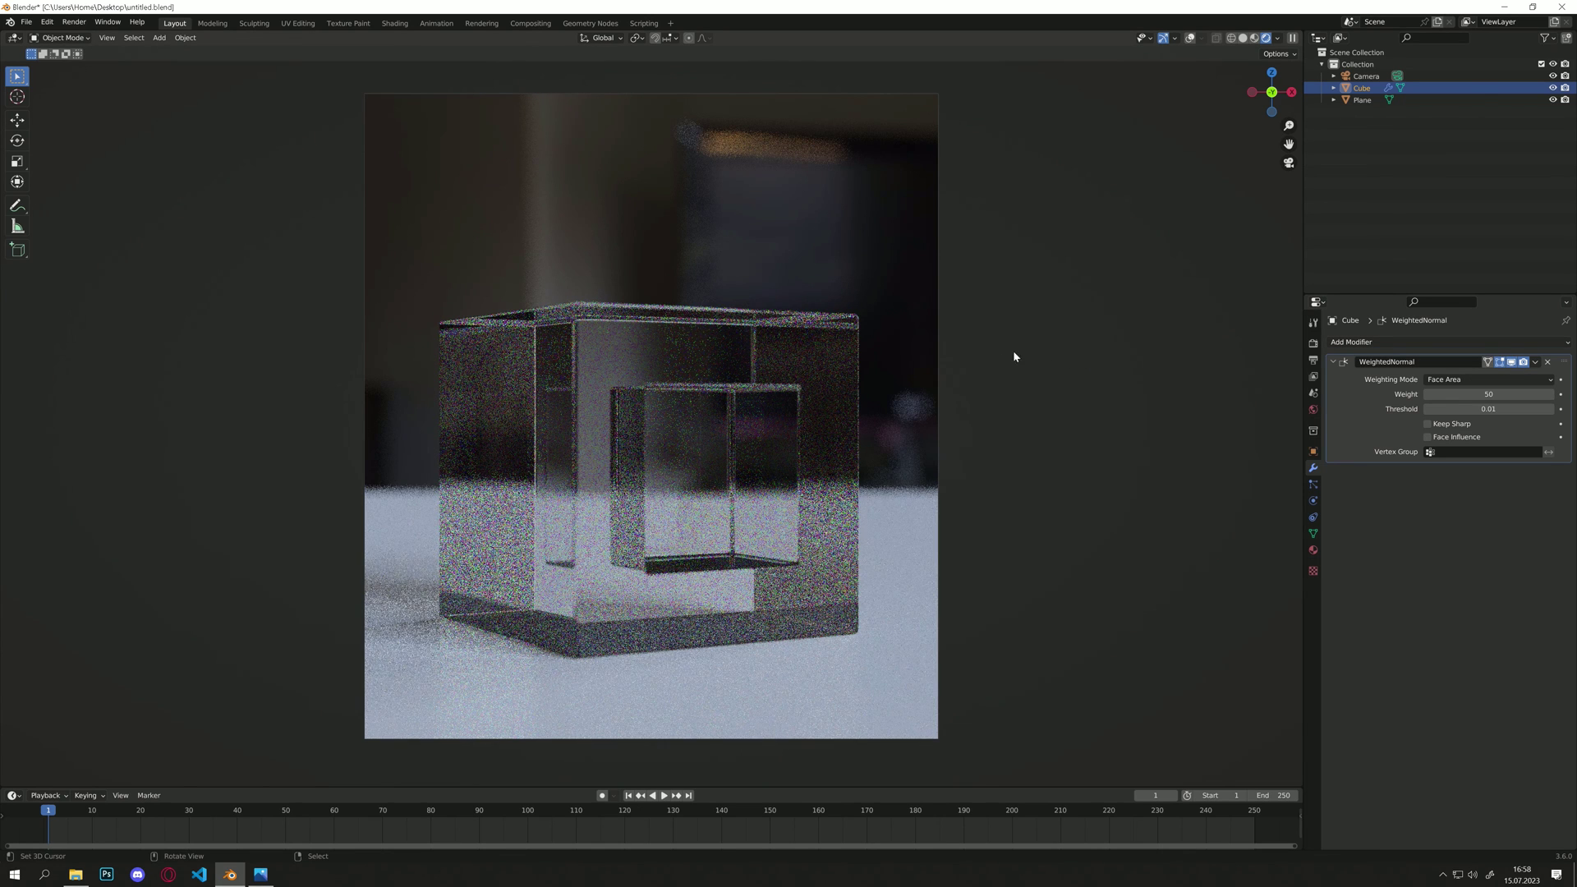